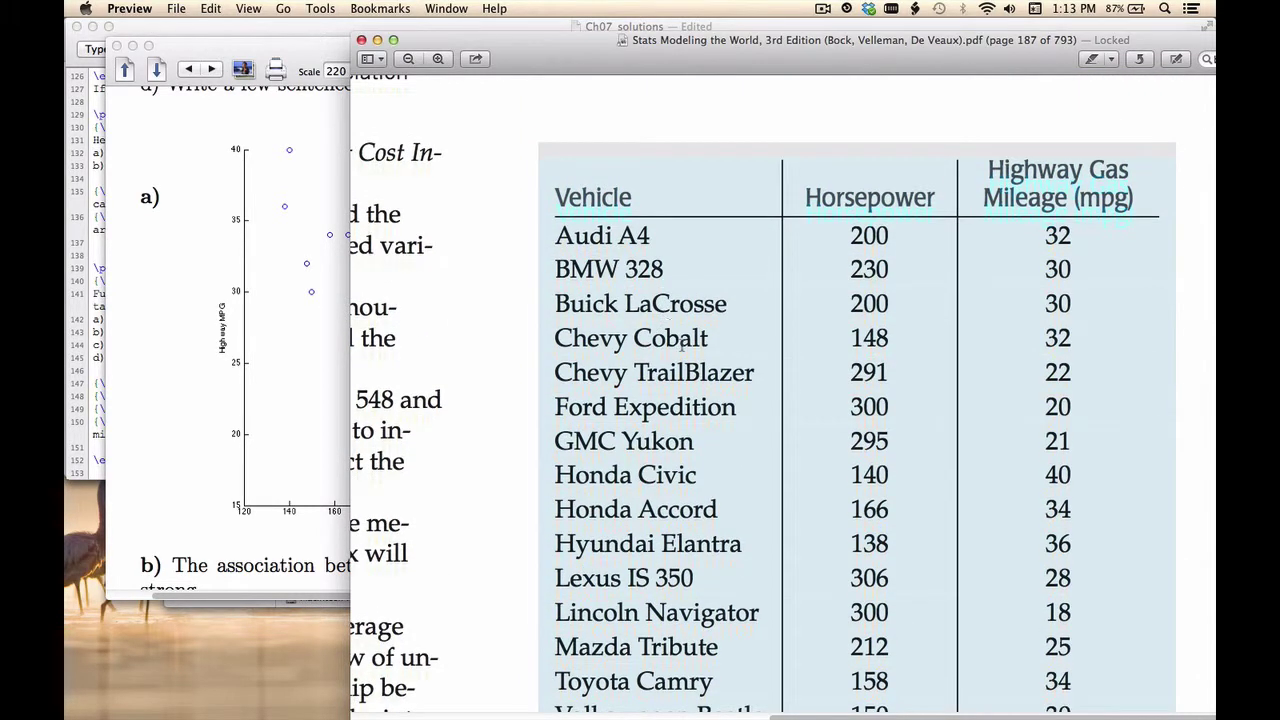
- Review the horsepower and highway MPG table and its questions, then switch to the TI-84 emulator
{"action": "scroll", "coordinate": [681, 345], "scroll_direction": "down", "scroll_amount": 2}
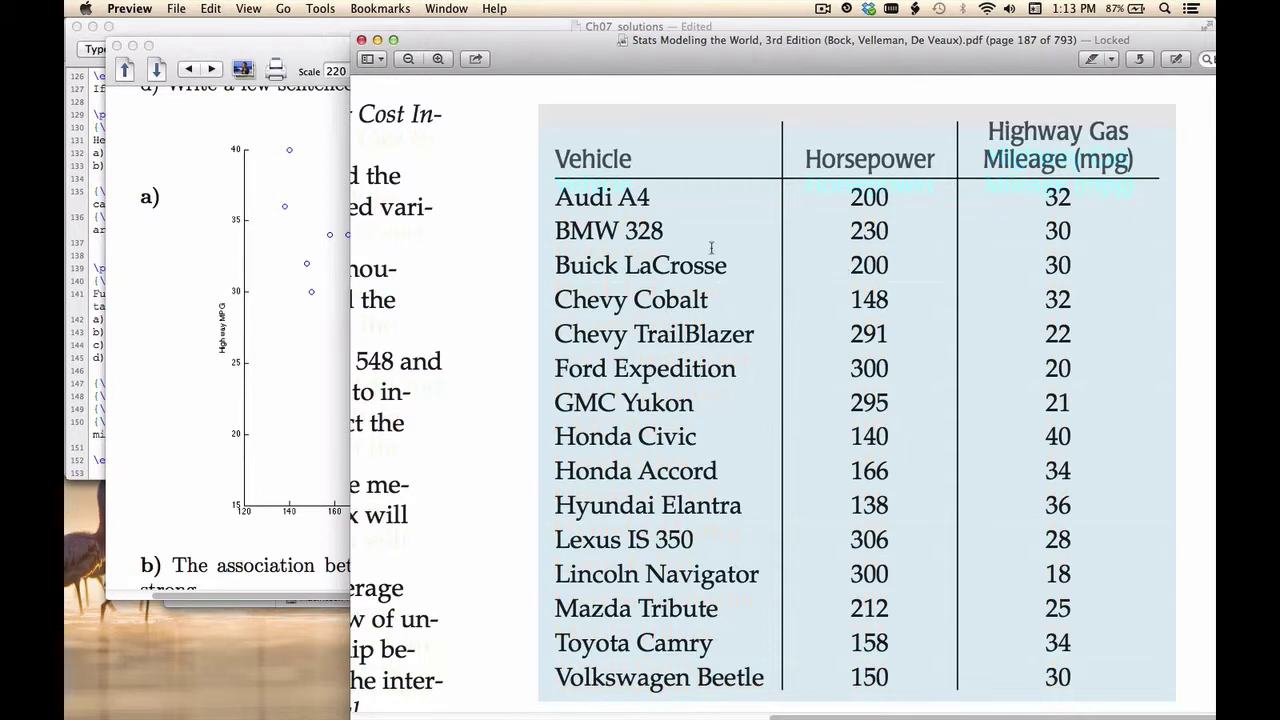
{"action": "scroll", "coordinate": [672, 450], "scroll_direction": "down", "scroll_amount": 8}
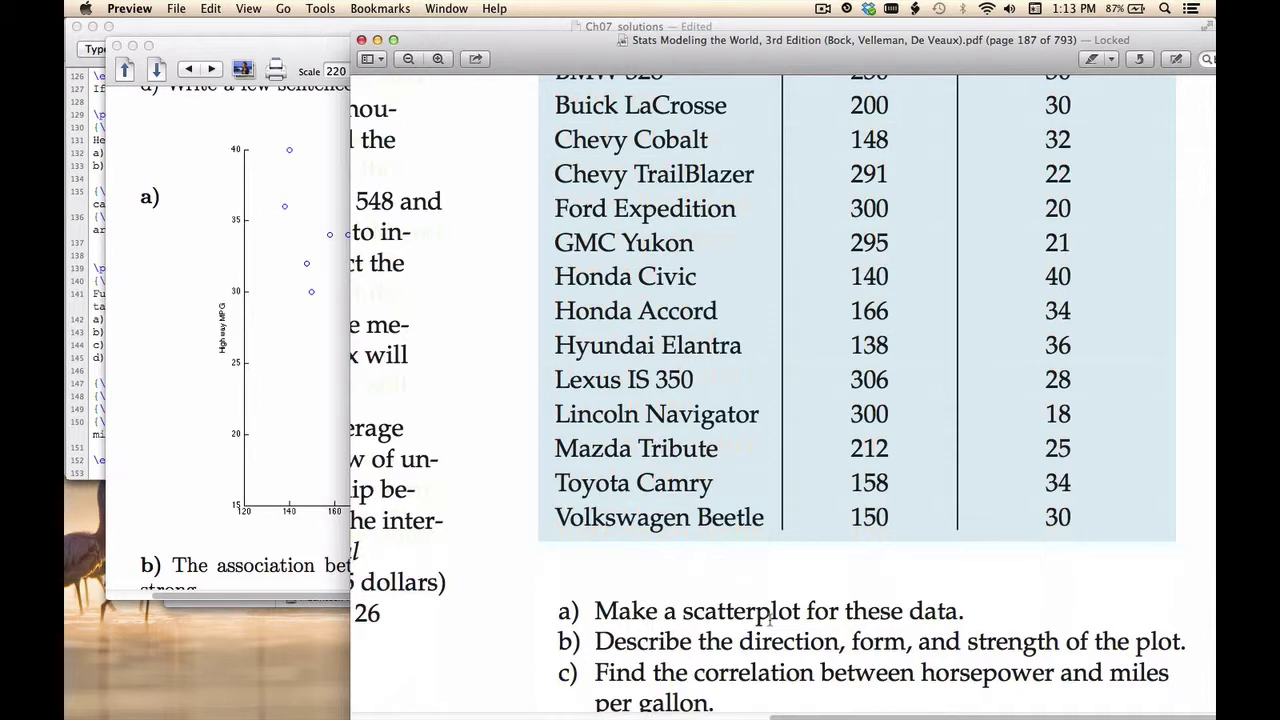
{"action": "key", "text": "super+Tab"}
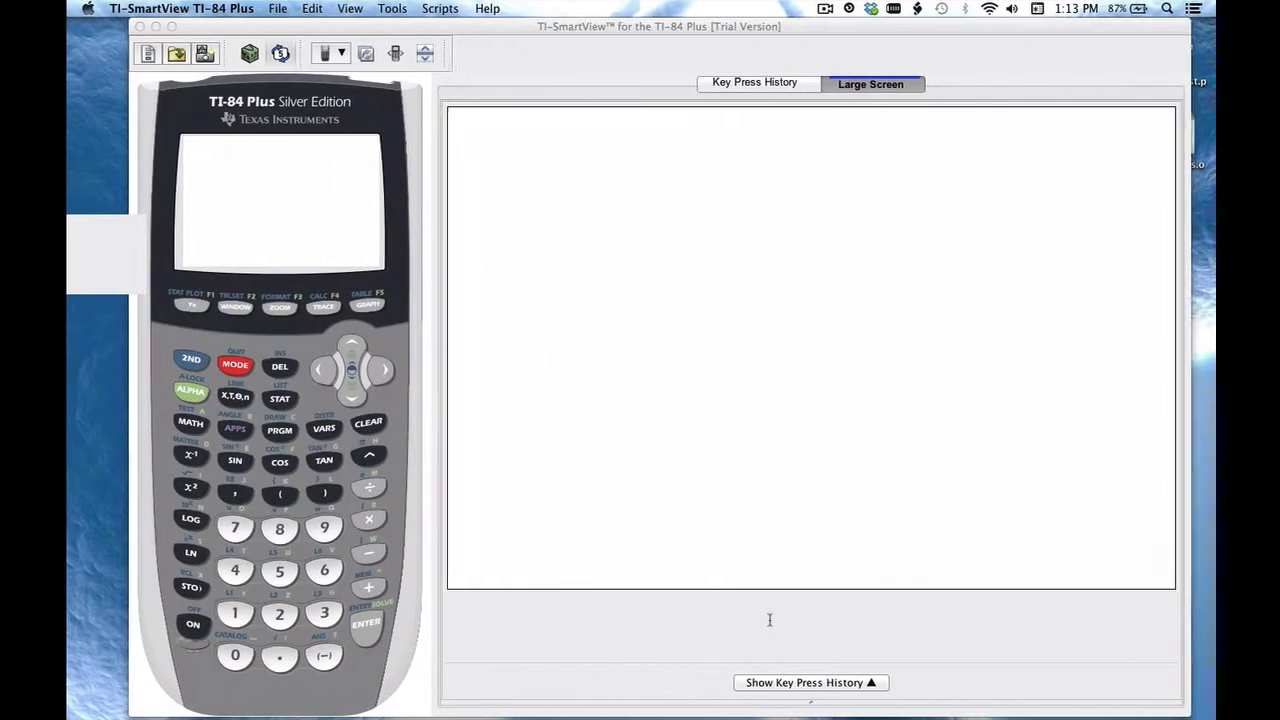
- Check the L1/L2 data lists and set Plot1 to a scatterplot of L1 against L2
{"action": "left_click", "coordinate": [277, 398]}
{"action": "key", "text": "Return"}
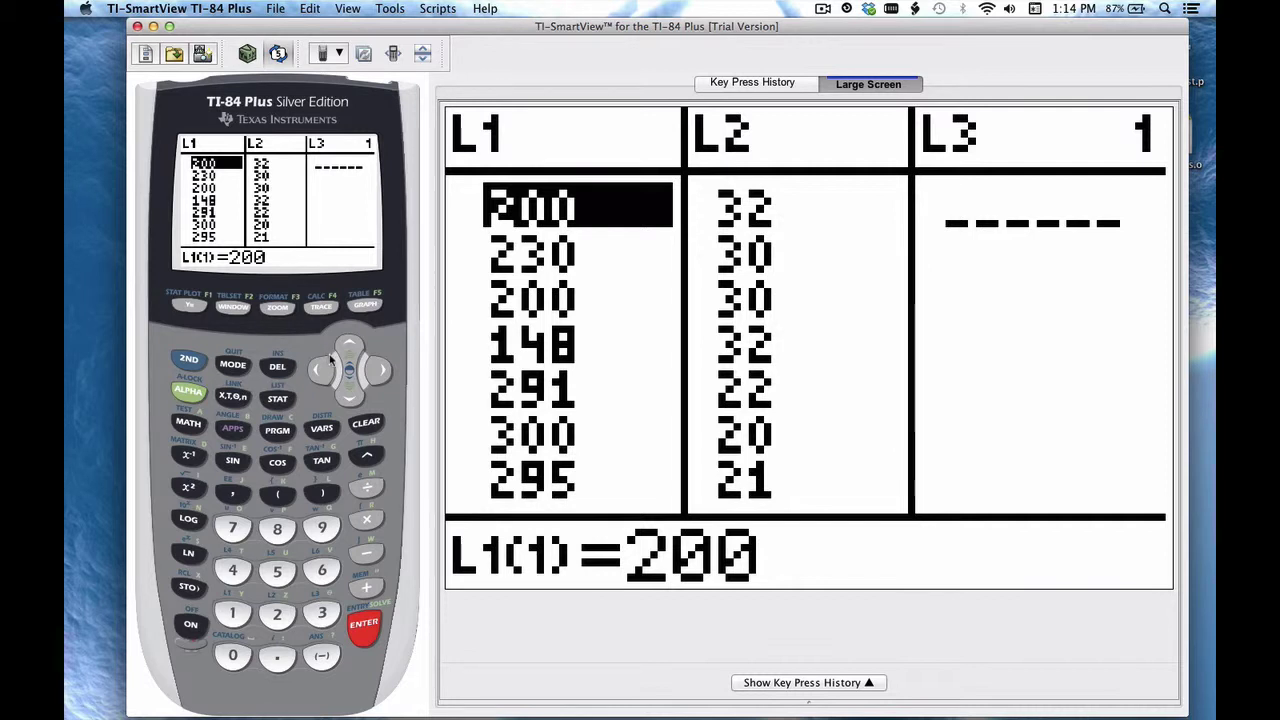
{"action": "left_click", "coordinate": [196, 366]}
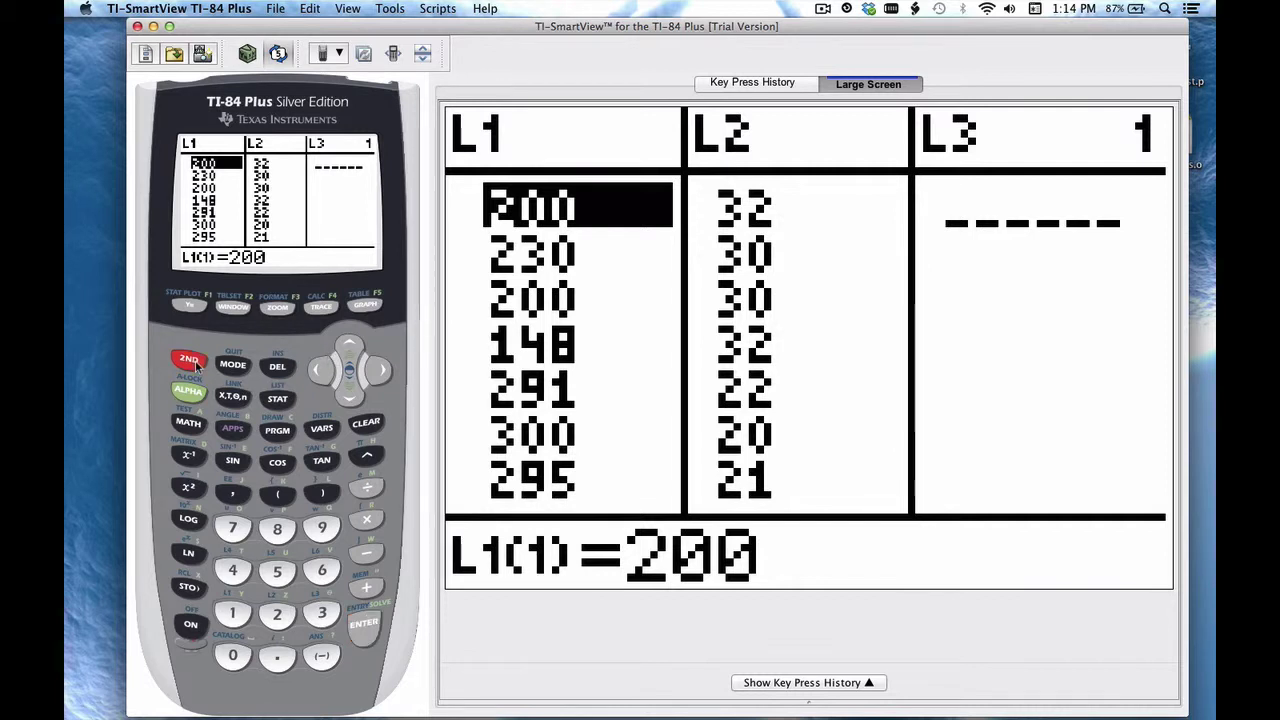
{"action": "left_click", "coordinate": [189, 309]}
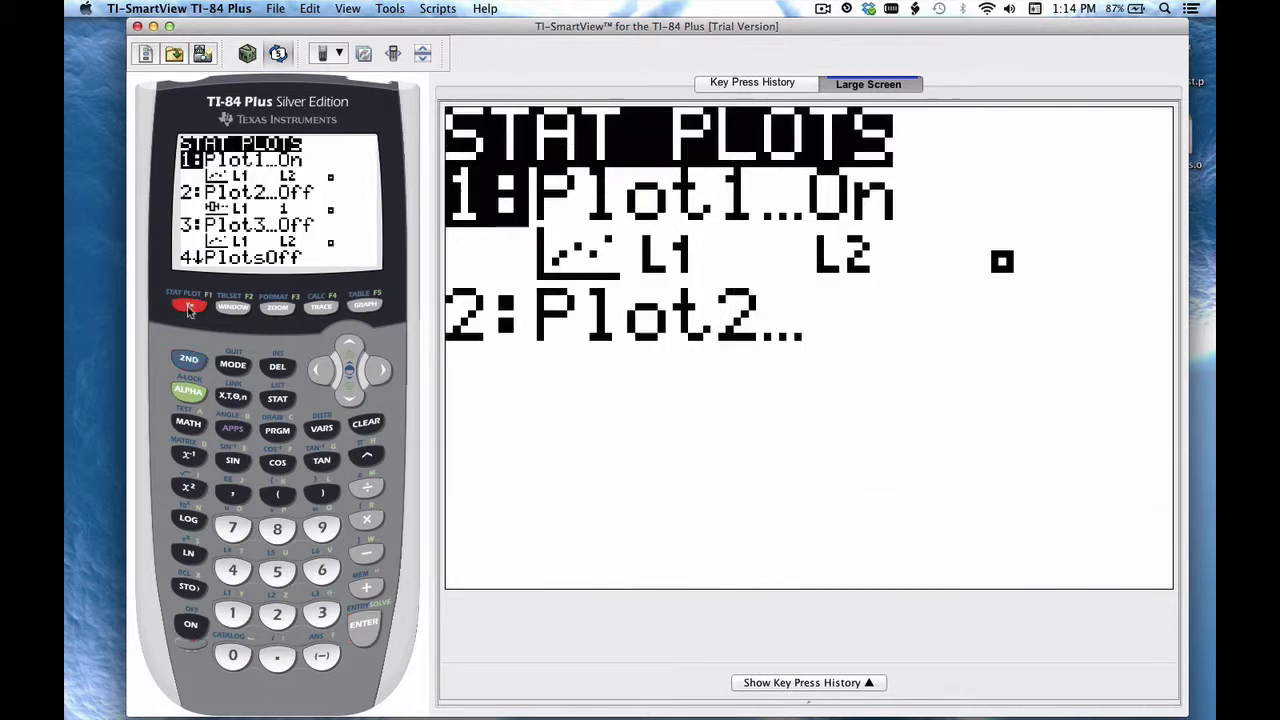
{"action": "left_click", "coordinate": [362, 630]}
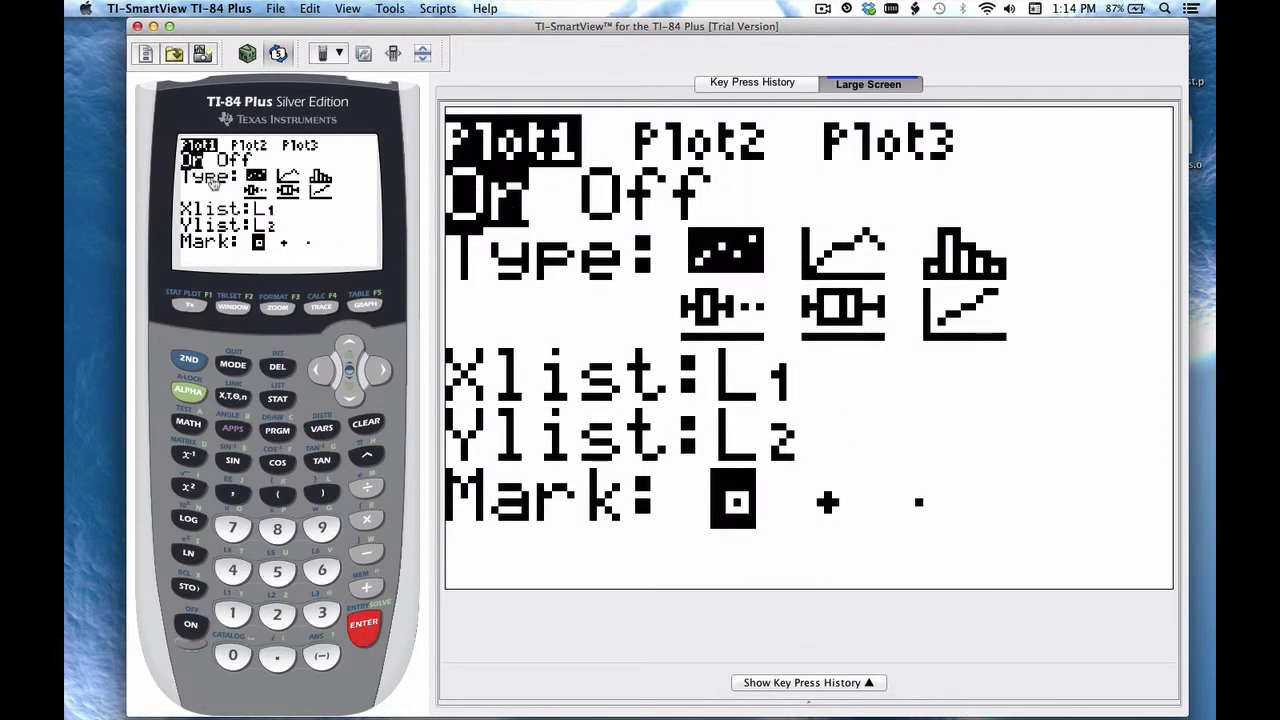
{"action": "left_click", "coordinate": [349, 392]}
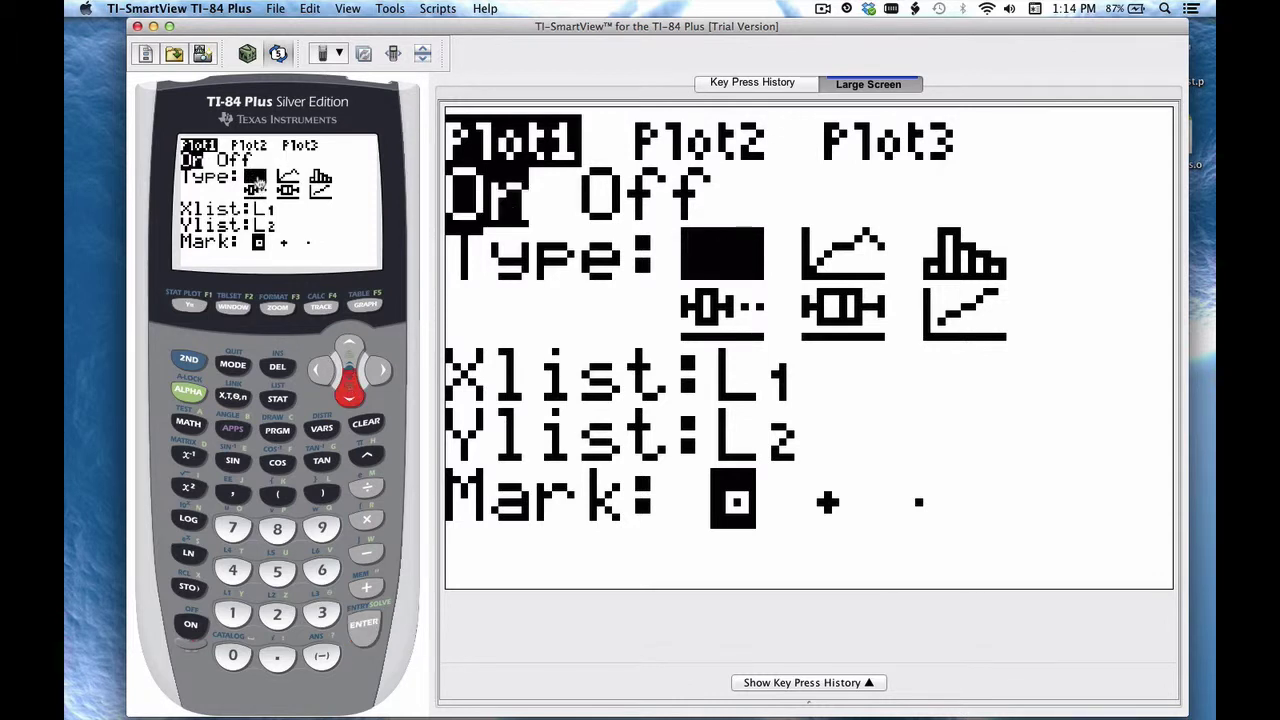
{"action": "left_click", "coordinate": [346, 397]}
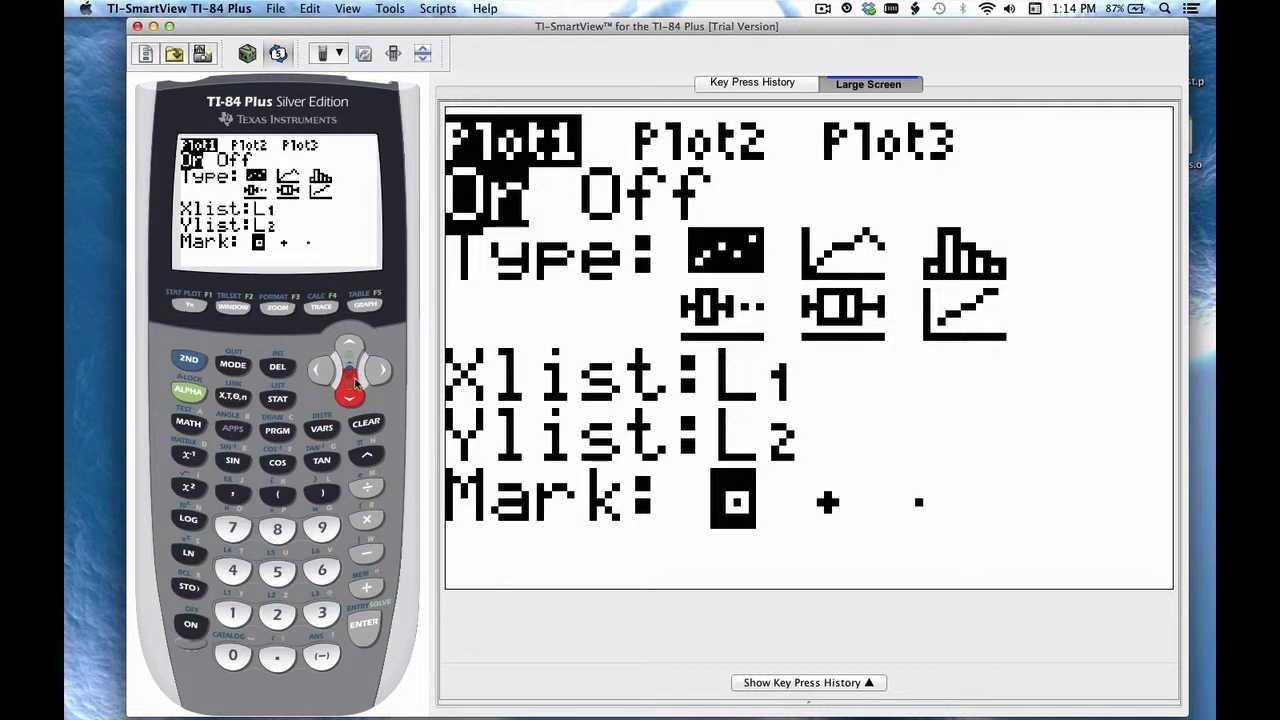
{"action": "left_click", "coordinate": [350, 398]}
{"action": "left_click", "coordinate": [350, 398]}
- Keep the square mark, draw the scatterplot with ZoomStat, and return to the textbook PDF
{"action": "left_click", "coordinate": [376, 376]}
{"action": "left_click", "coordinate": [376, 376]}
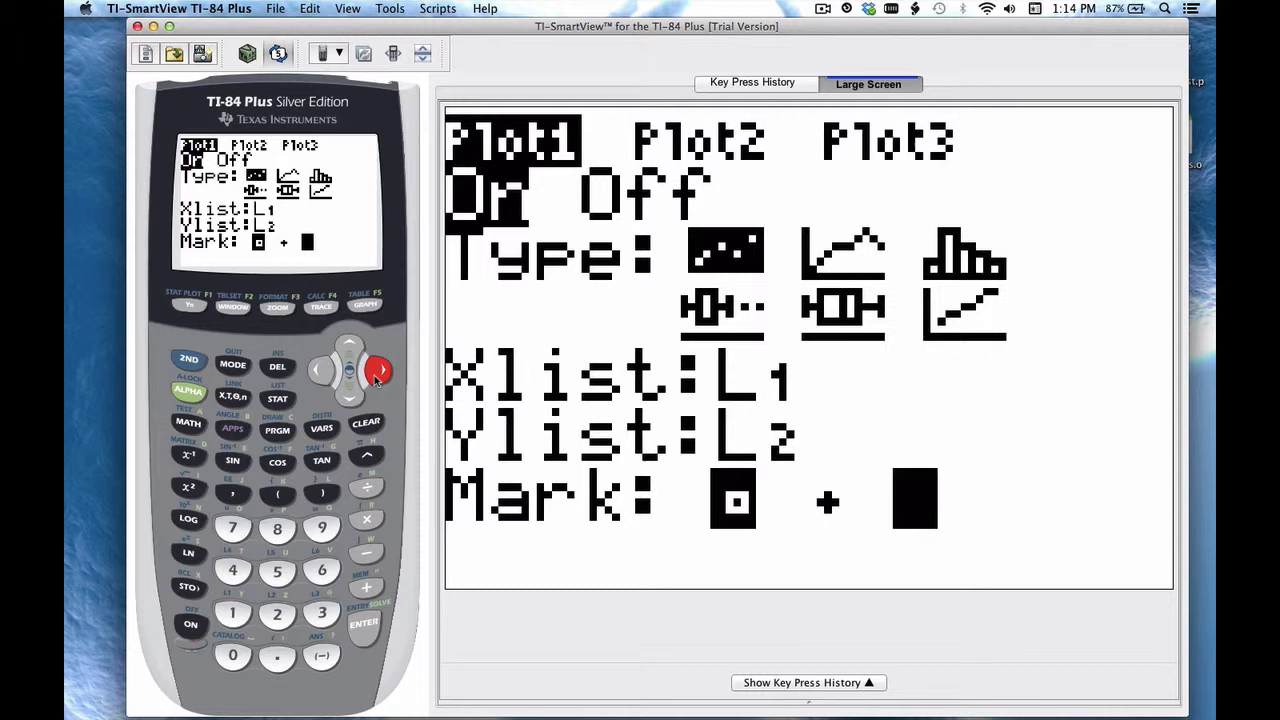
{"action": "left_click", "coordinate": [316, 367]}
{"action": "left_click", "coordinate": [316, 367]}
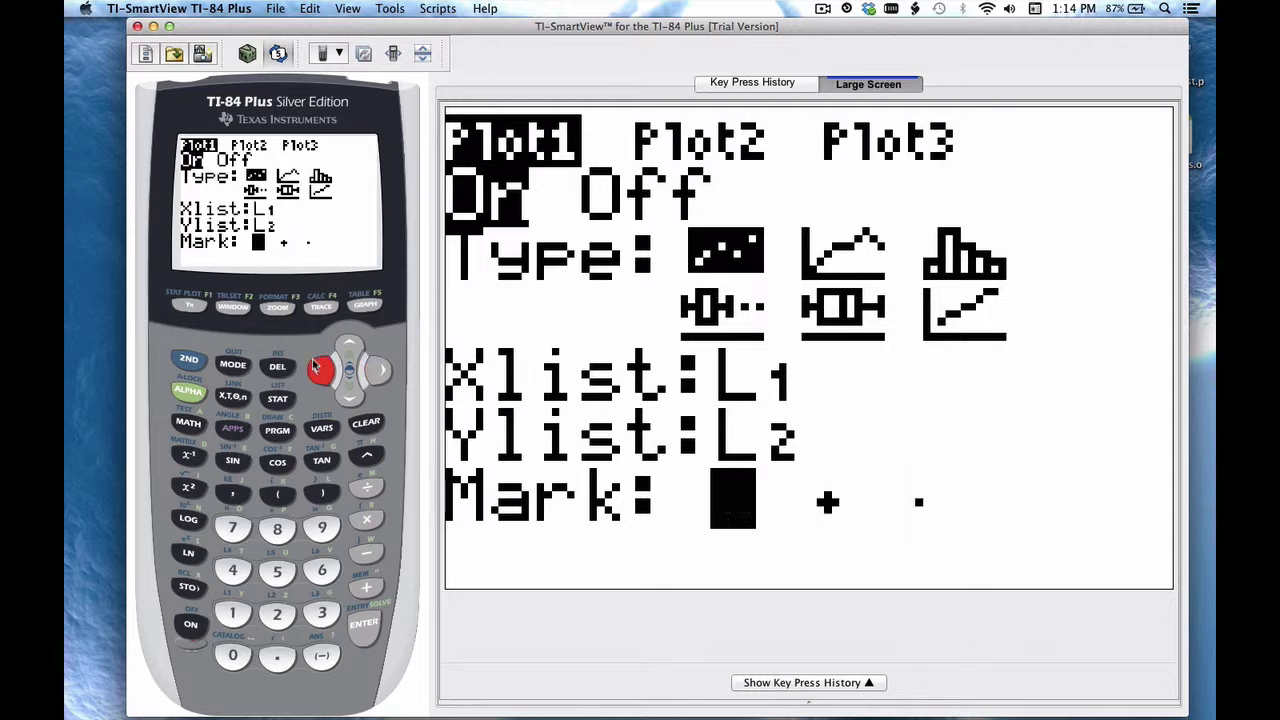
{"action": "left_click", "coordinate": [279, 309]}
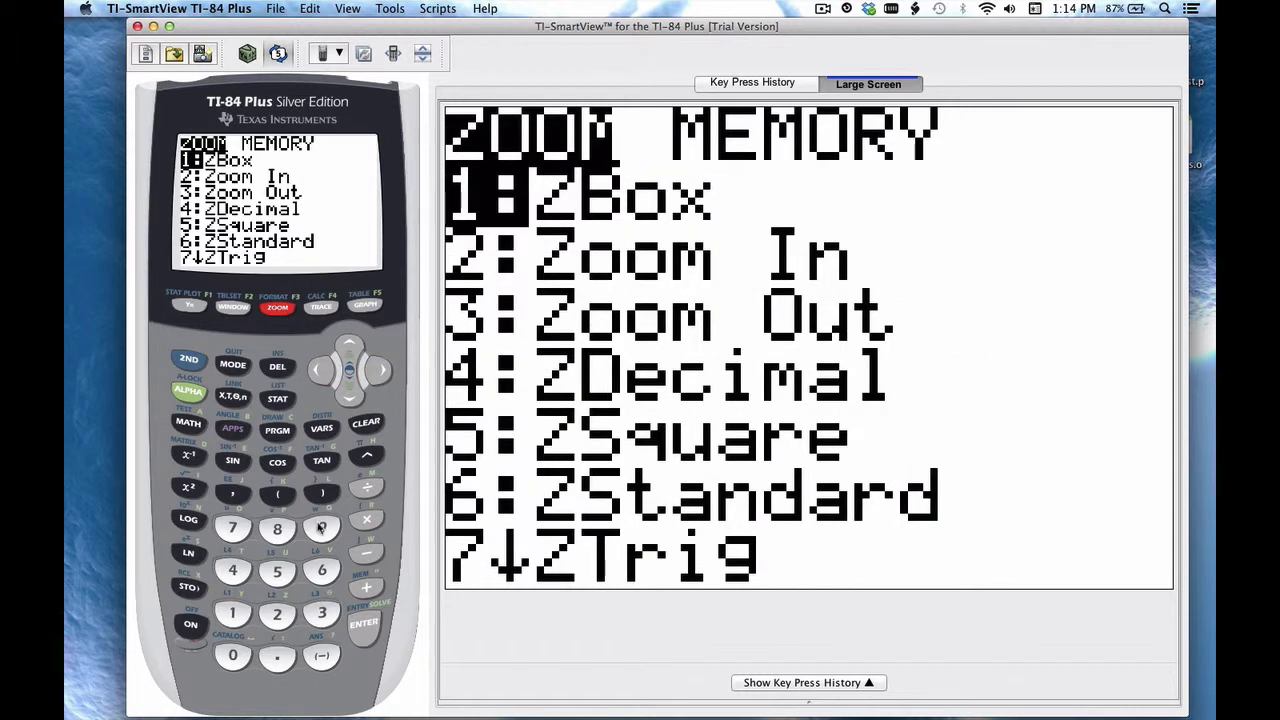
{"action": "left_click", "coordinate": [321, 528]}
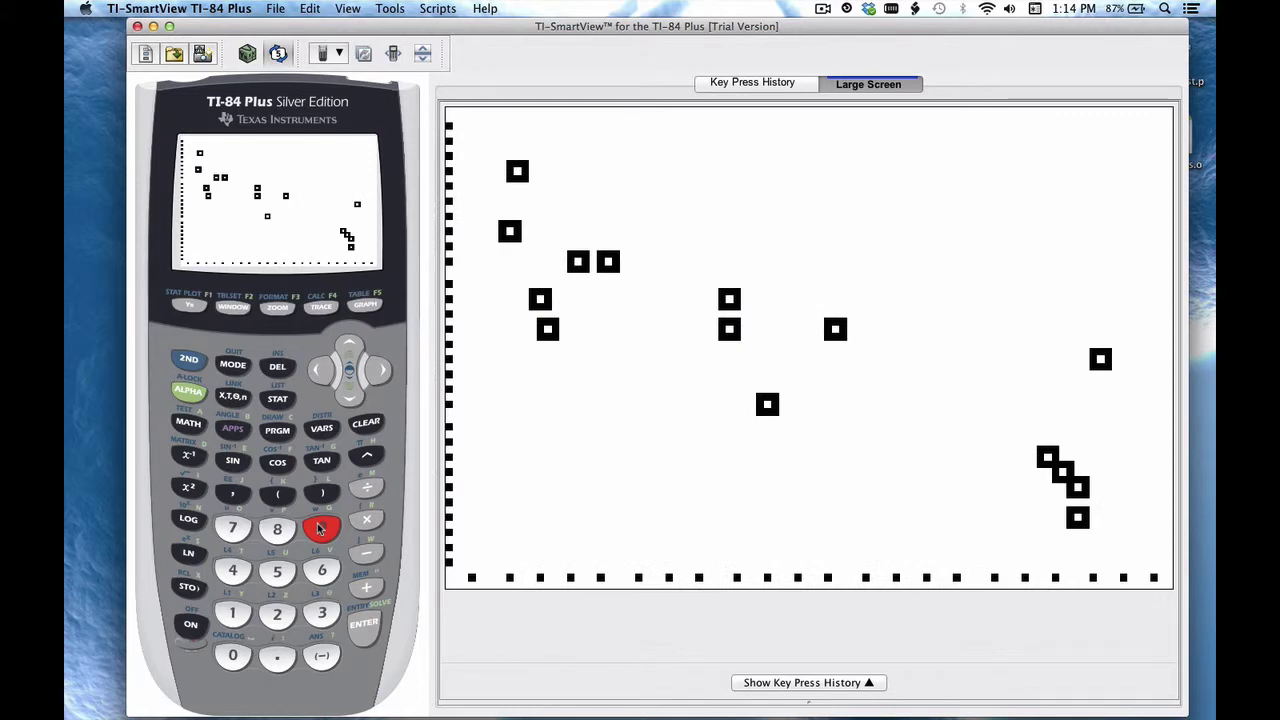
{"action": "key", "text": "super+Tab"}
{"action": "scroll", "coordinate": [625, 511], "scroll_direction": "down", "scroll_amount": 3}
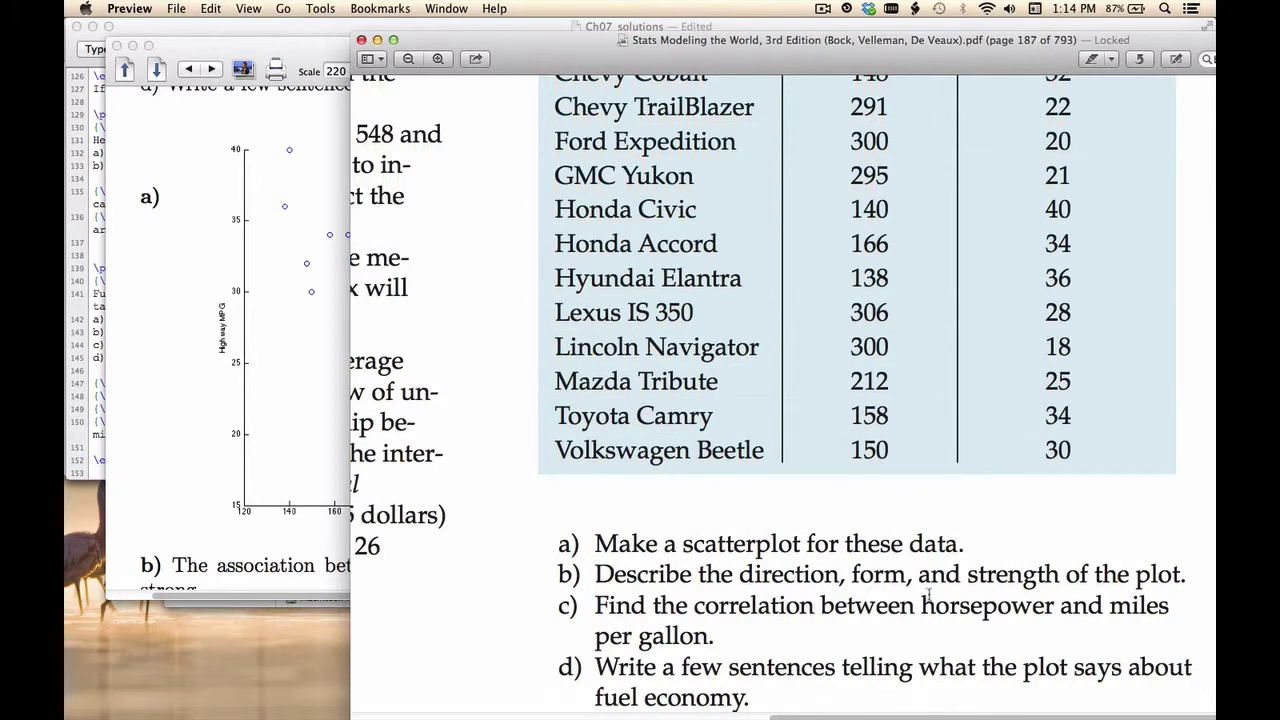
- Scroll the solutions PDF to Problem 33's scatterplot and r = -0.869, then go back to the calculator
{"action": "left_click", "coordinate": [251, 401]}
{"action": "scroll", "coordinate": [433, 367], "scroll_direction": "up", "scroll_amount": 5}
{"action": "scroll", "coordinate": [433, 369], "scroll_direction": "down", "scroll_amount": 4}
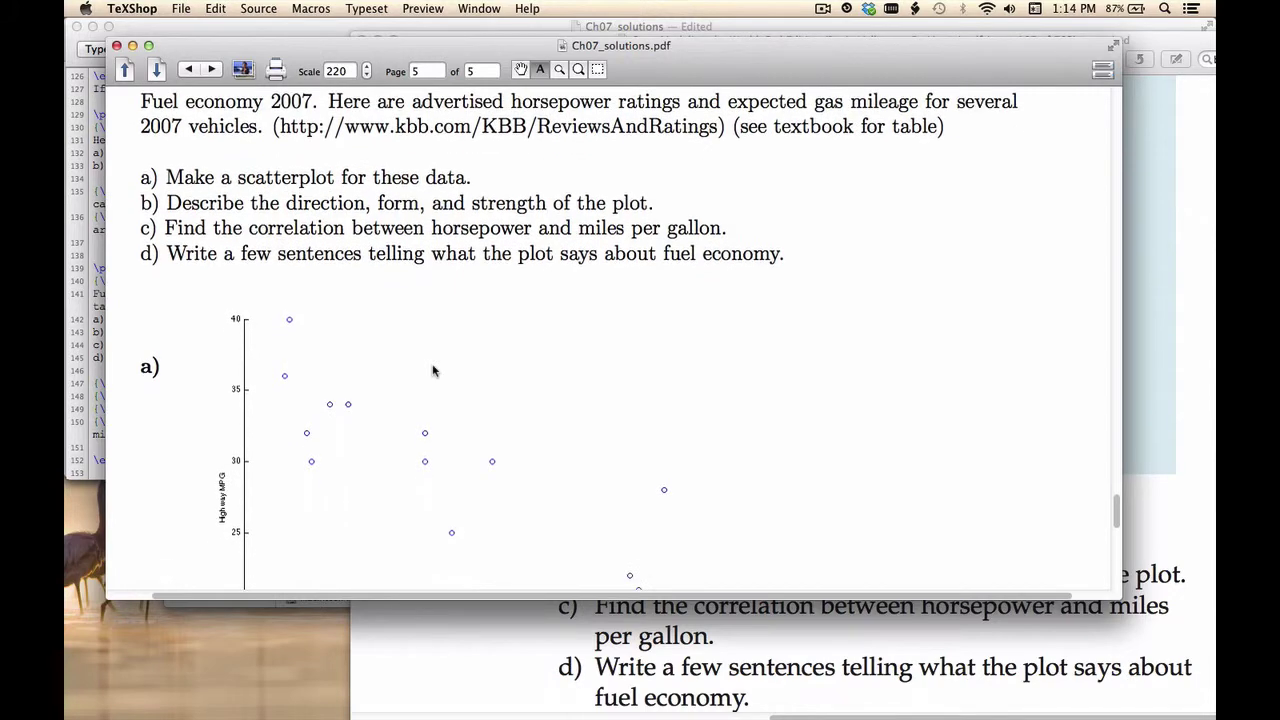
{"action": "scroll", "coordinate": [433, 371], "scroll_direction": "down", "scroll_amount": 3}
{"action": "scroll", "coordinate": [433, 371], "scroll_direction": "up", "scroll_amount": 3}
{"action": "scroll", "coordinate": [433, 371], "scroll_direction": "down", "scroll_amount": 4}
{"action": "scroll", "coordinate": [433, 371], "scroll_direction": "down", "scroll_amount": 3}
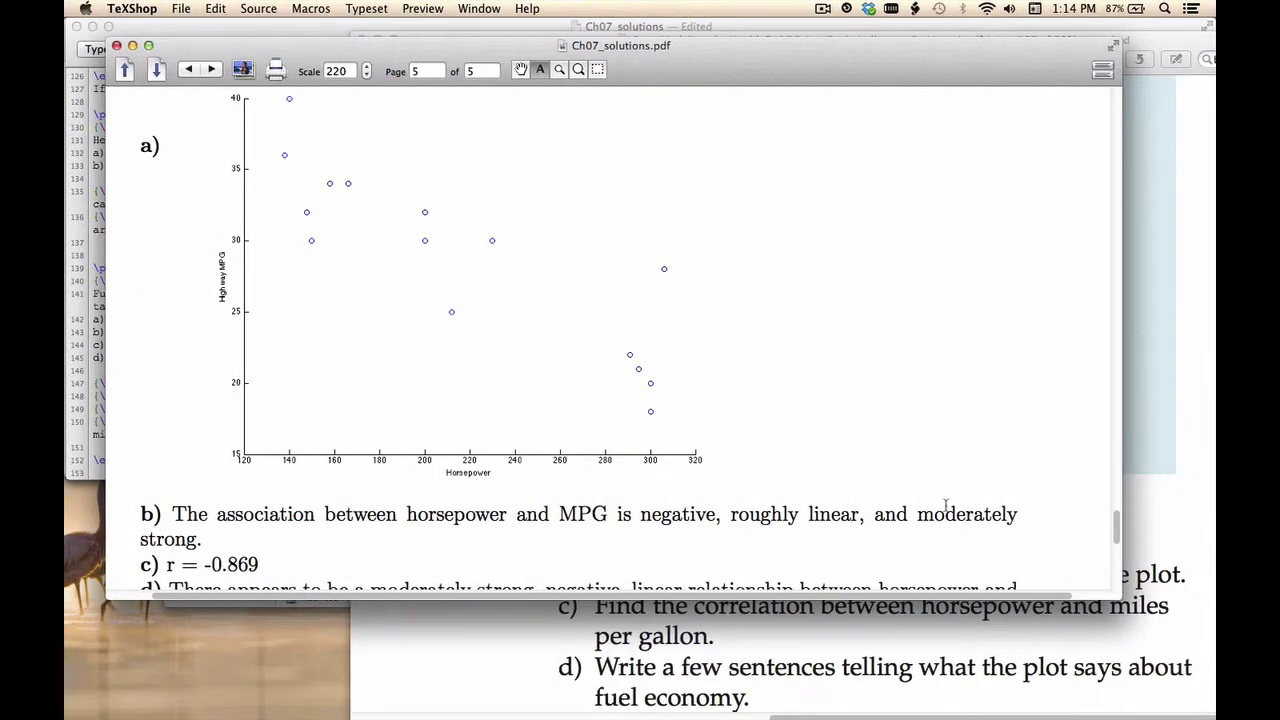
{"action": "scroll", "coordinate": [946, 507], "scroll_direction": "down", "scroll_amount": 3}
{"action": "scroll", "coordinate": [946, 509], "scroll_direction": "down", "scroll_amount": 1}
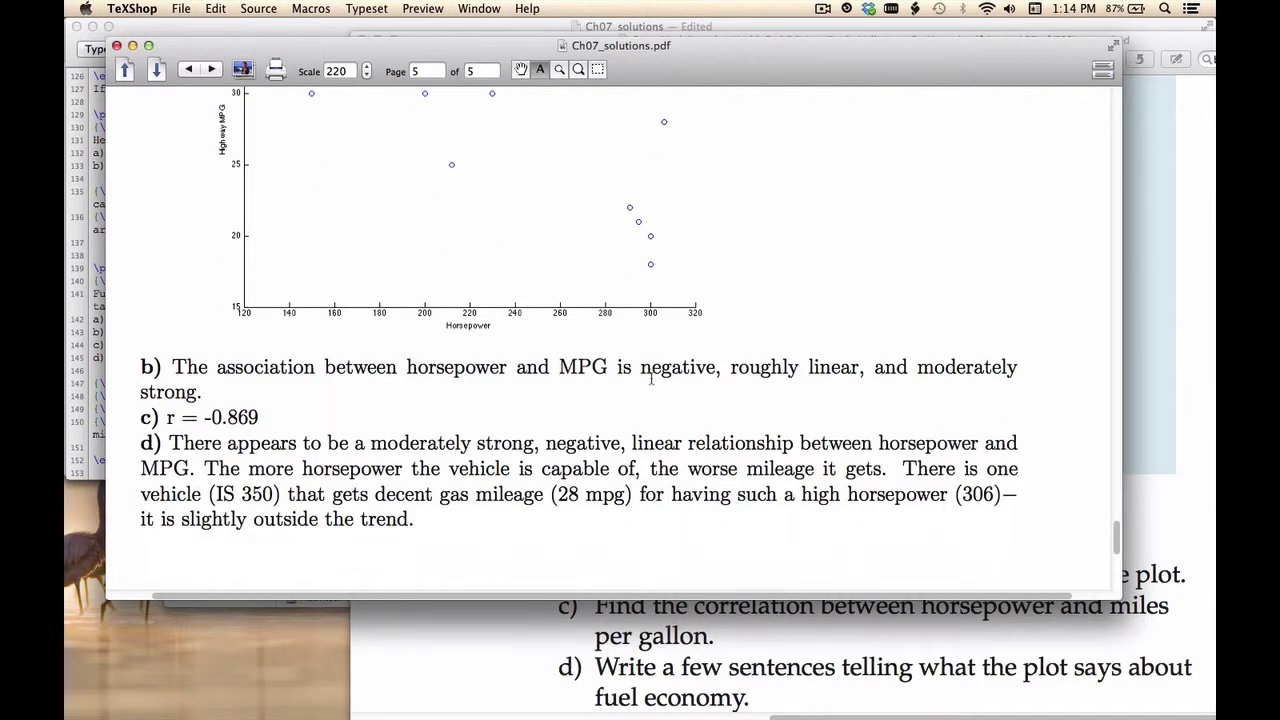
{"action": "scroll", "coordinate": [431, 376], "scroll_direction": "up", "scroll_amount": 5}
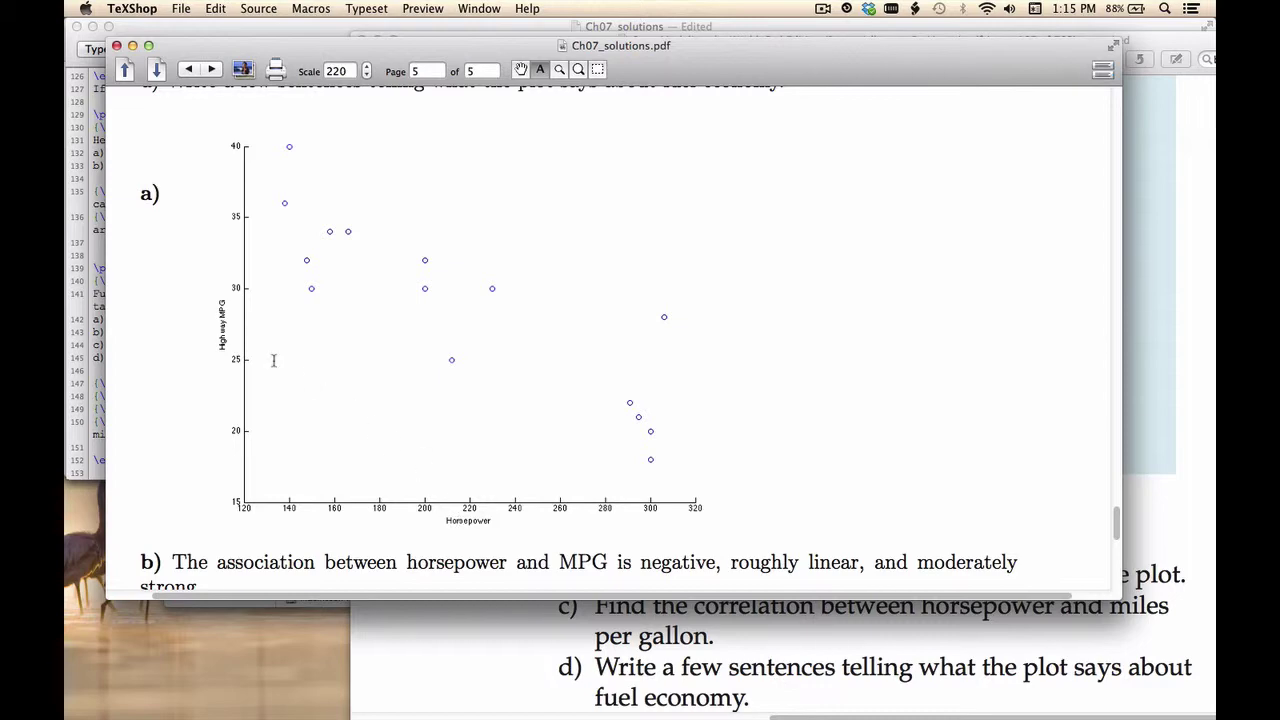
{"action": "scroll", "coordinate": [534, 398], "scroll_direction": "down", "scroll_amount": 4}
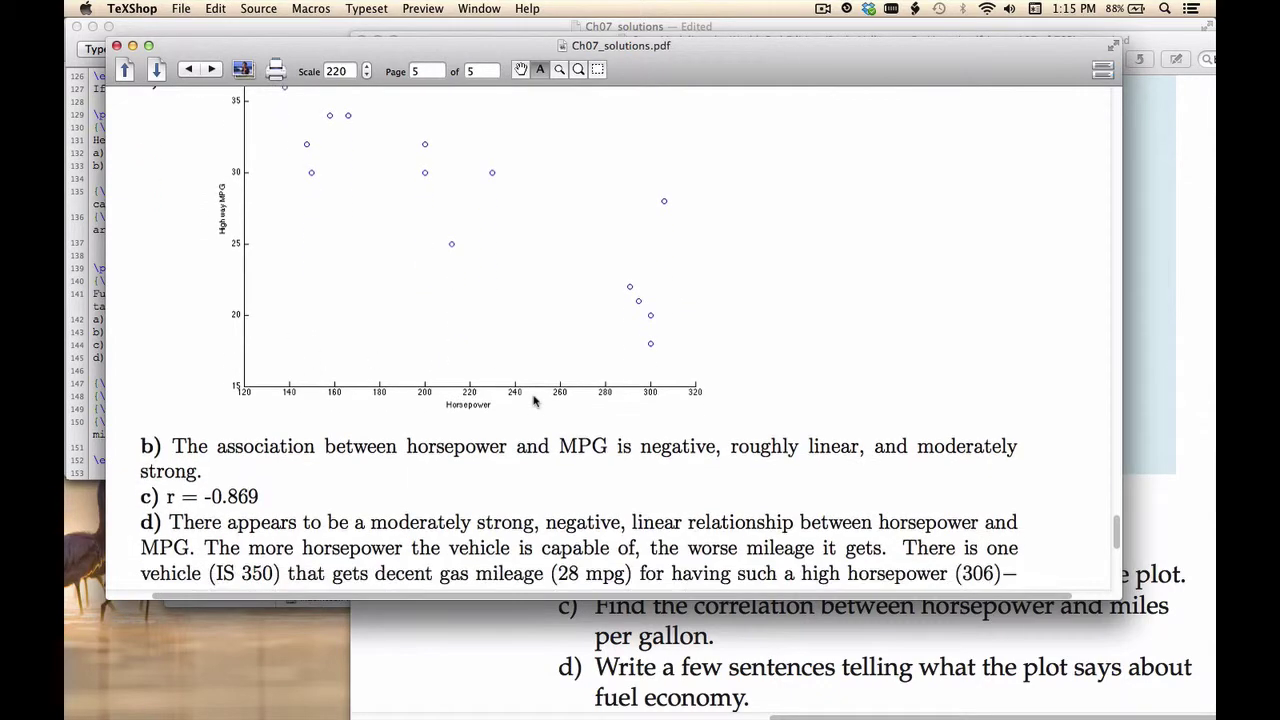
{"action": "key", "text": "ctrl+Right"}
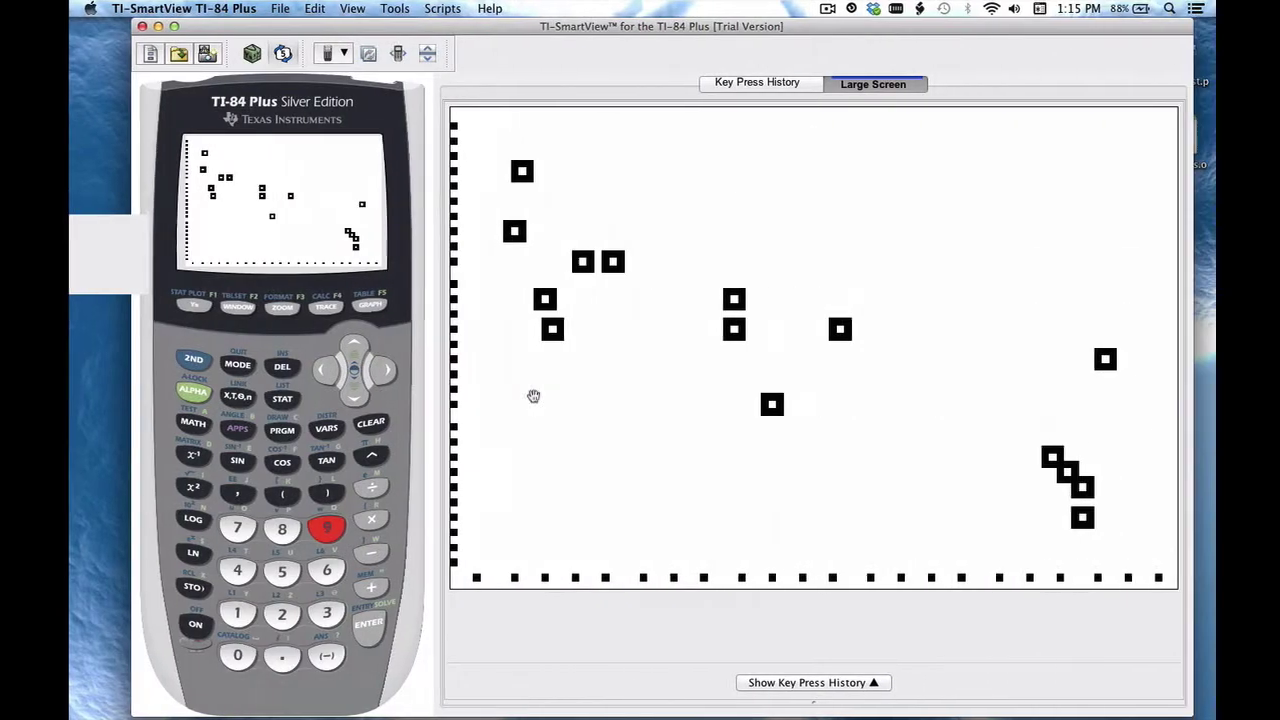
- Back on the TeXShop desktop, scroll the textbook's fuel economy questions, then bring the solutions PDF forward
{"action": "key", "text": "ctrl+Left"}
{"action": "key", "text": "super+1"}
{"action": "left_click", "coordinate": [572, 626]}
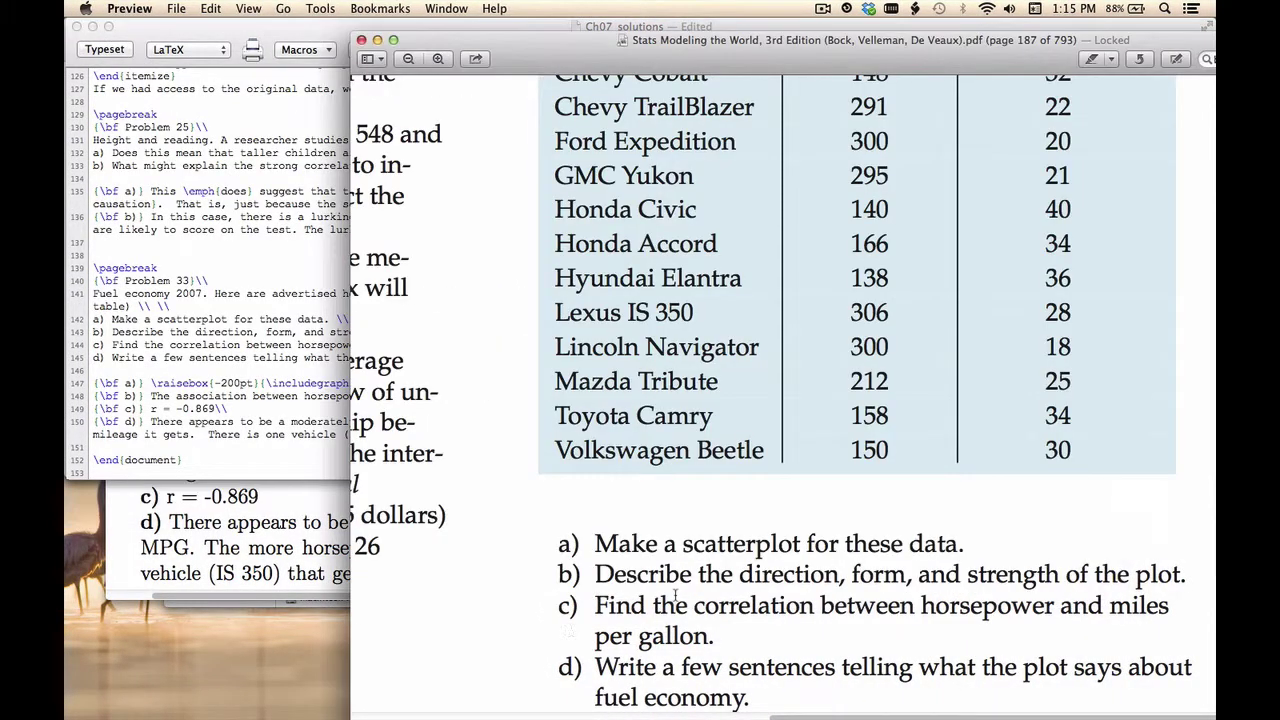
{"action": "scroll", "coordinate": [675, 595], "scroll_direction": "down", "scroll_amount": 2}
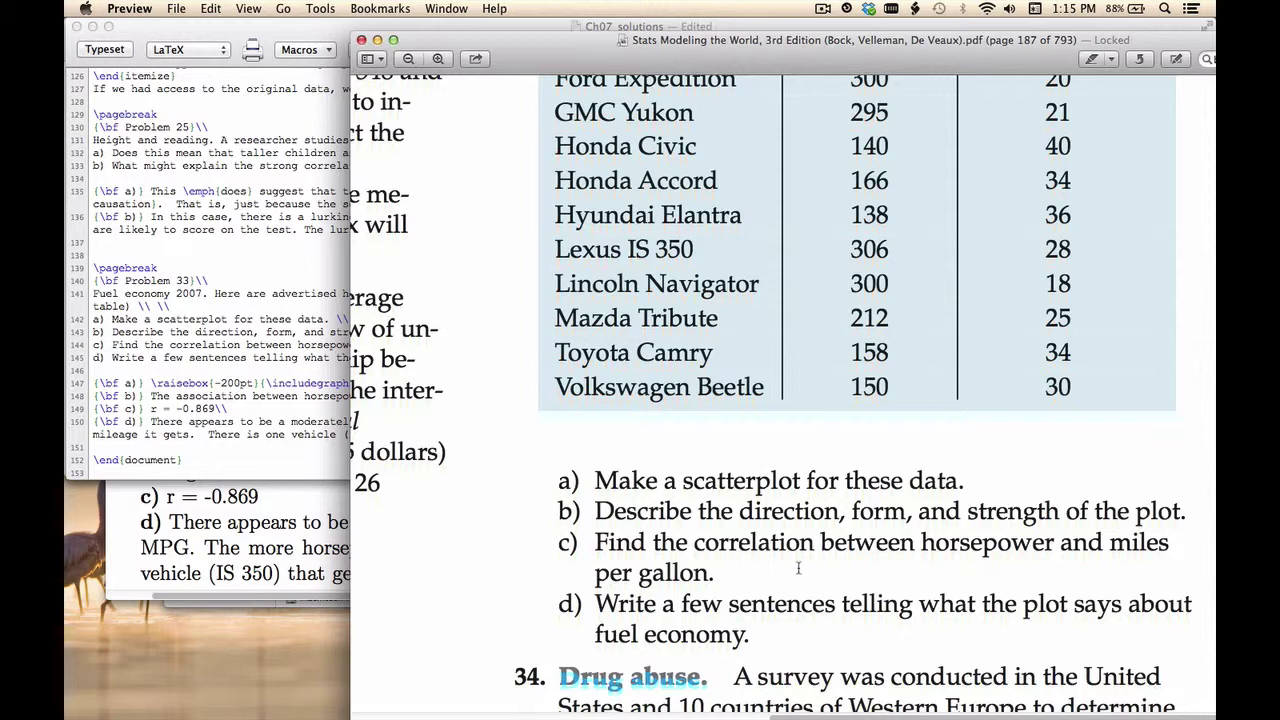
{"action": "left_click", "coordinate": [306, 514]}
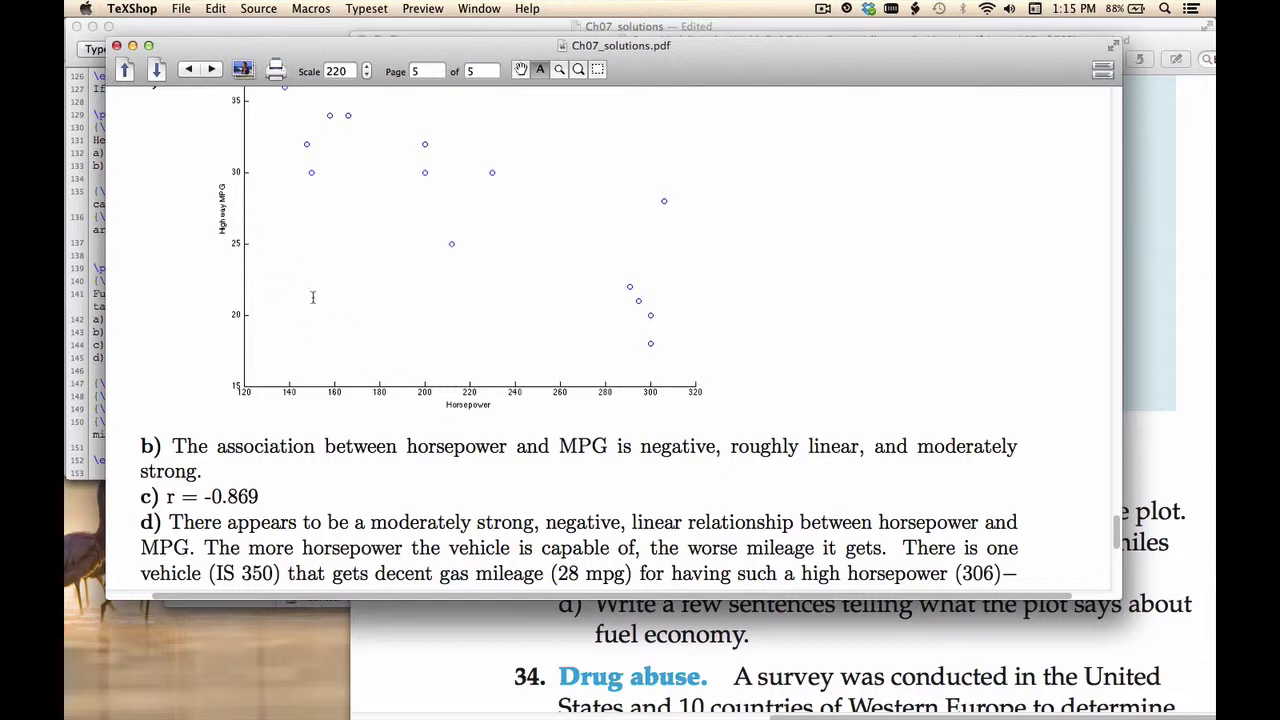
- Highlight the 'r = -0.869' answer in the solutions PDF, deselect it, and return to the calculator
{"action": "left_click_drag", "start_coordinate": [260, 490], "coordinate": [165, 490]}
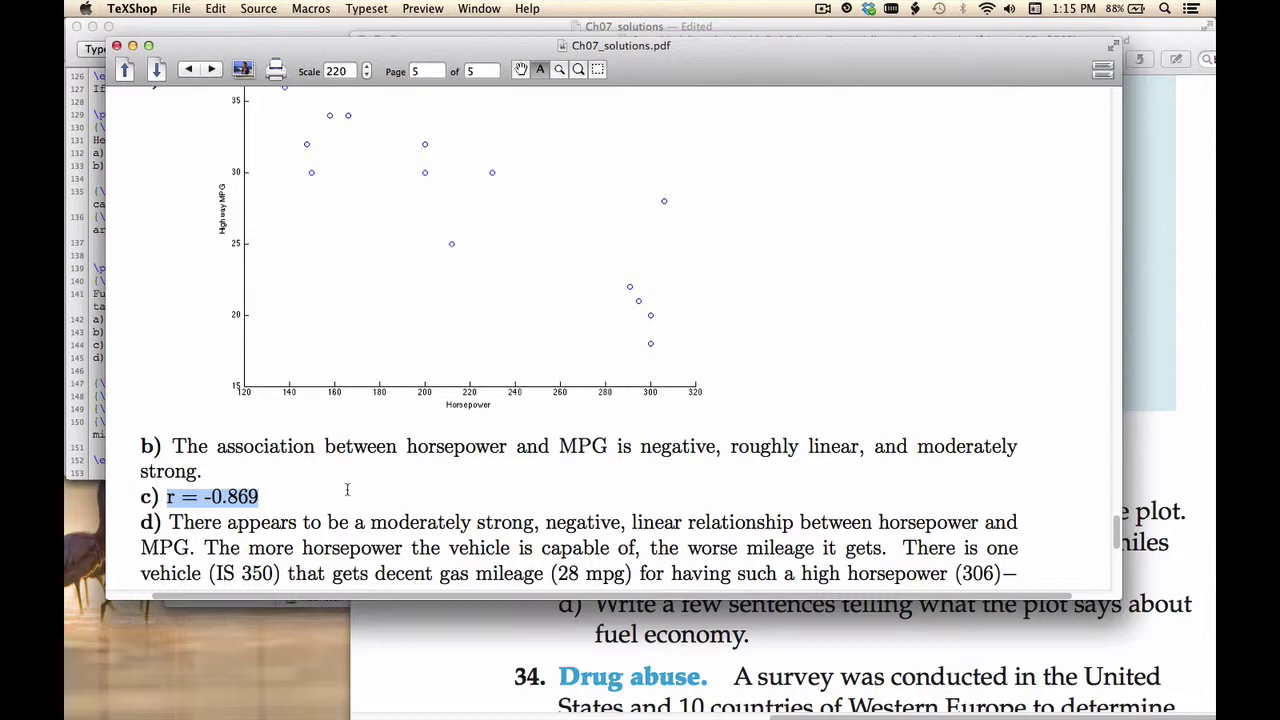
{"action": "left_click", "coordinate": [347, 489]}
{"action": "key", "text": "super+Tab"}
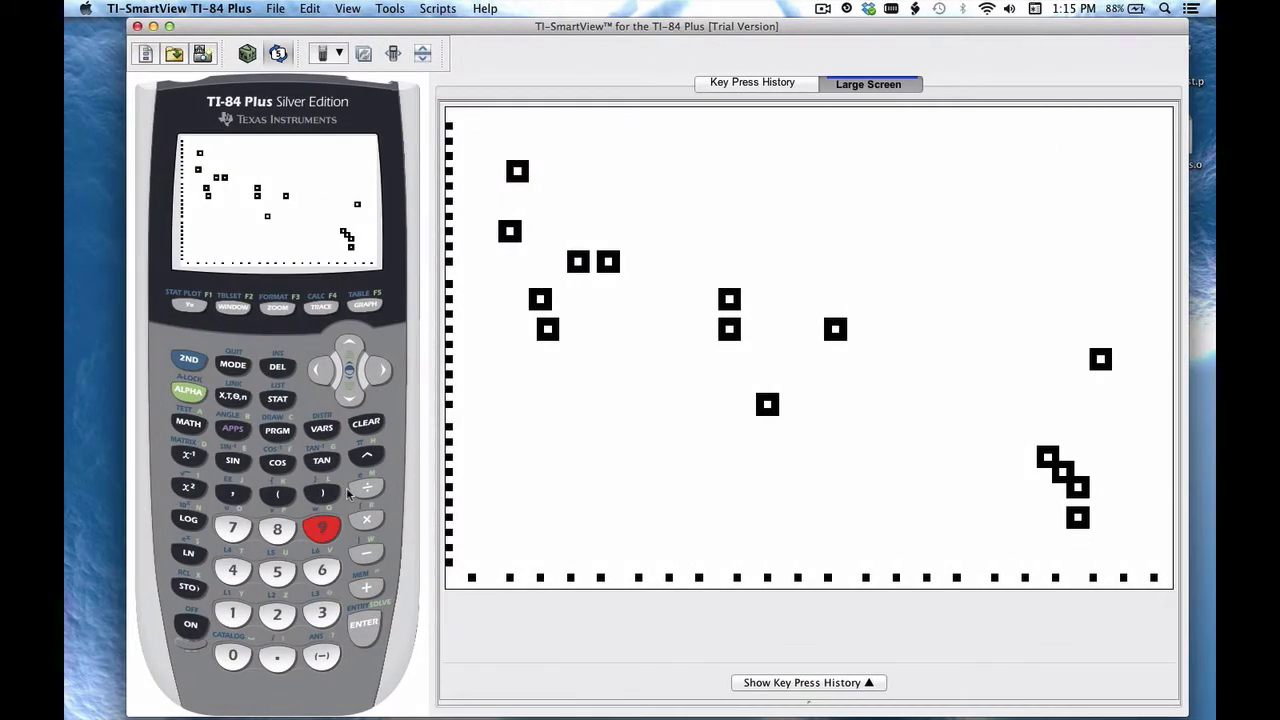
- Run DiagnosticOn from the CATALOG so the home screen shows Done
{"action": "left_click", "coordinate": [190, 362]}
{"action": "left_click", "coordinate": [232, 655]}
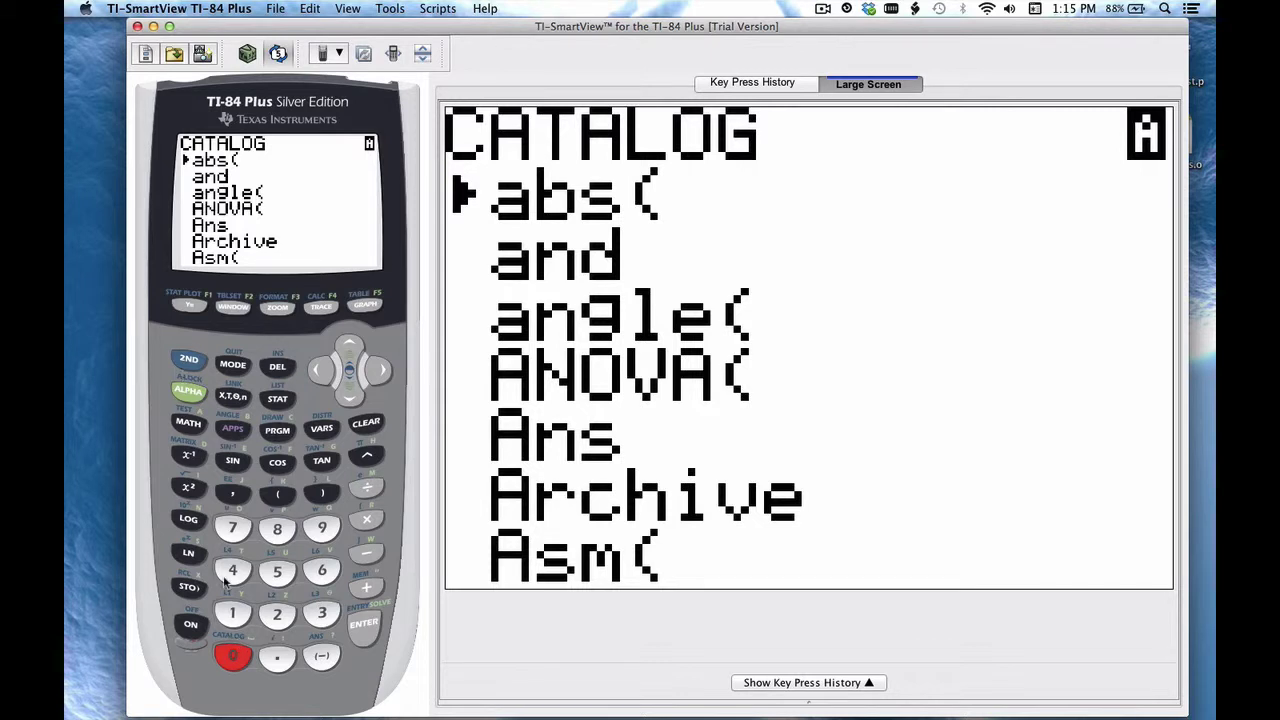
{"action": "left_click", "coordinate": [344, 392]}
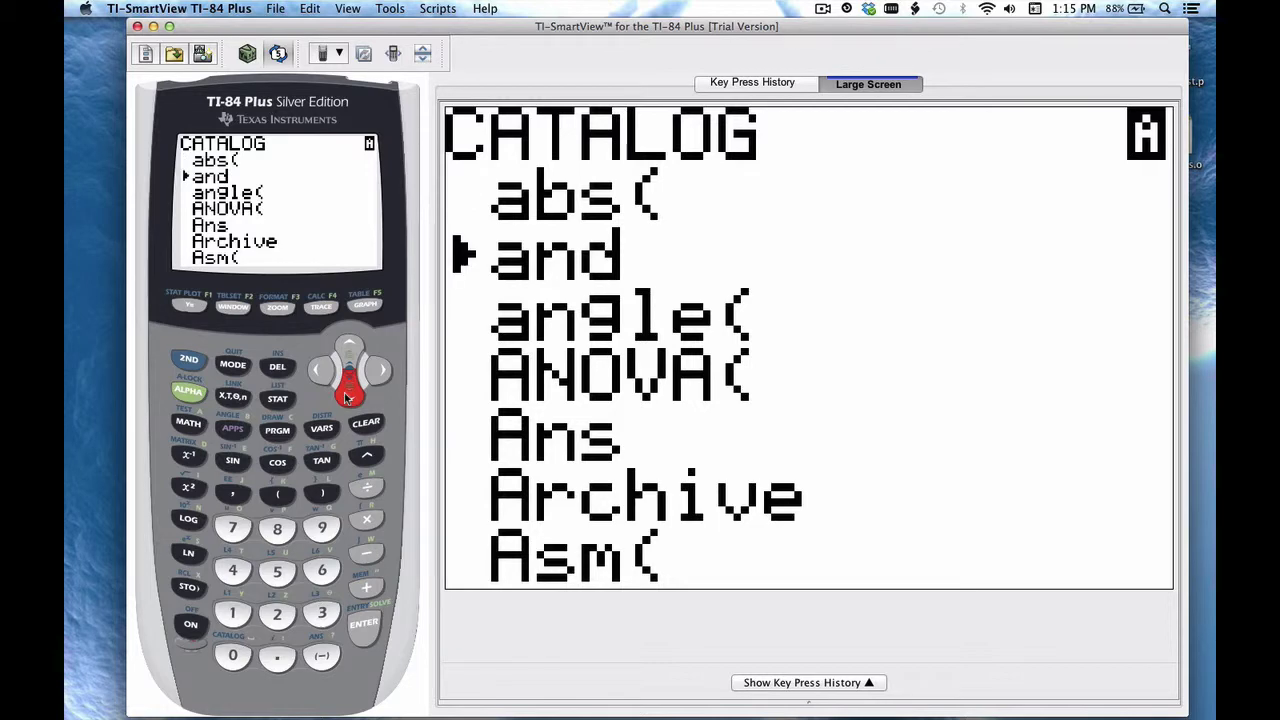
{"action": "left_click_drag", "start_coordinate": [344, 392], "coordinate": [344, 392]}
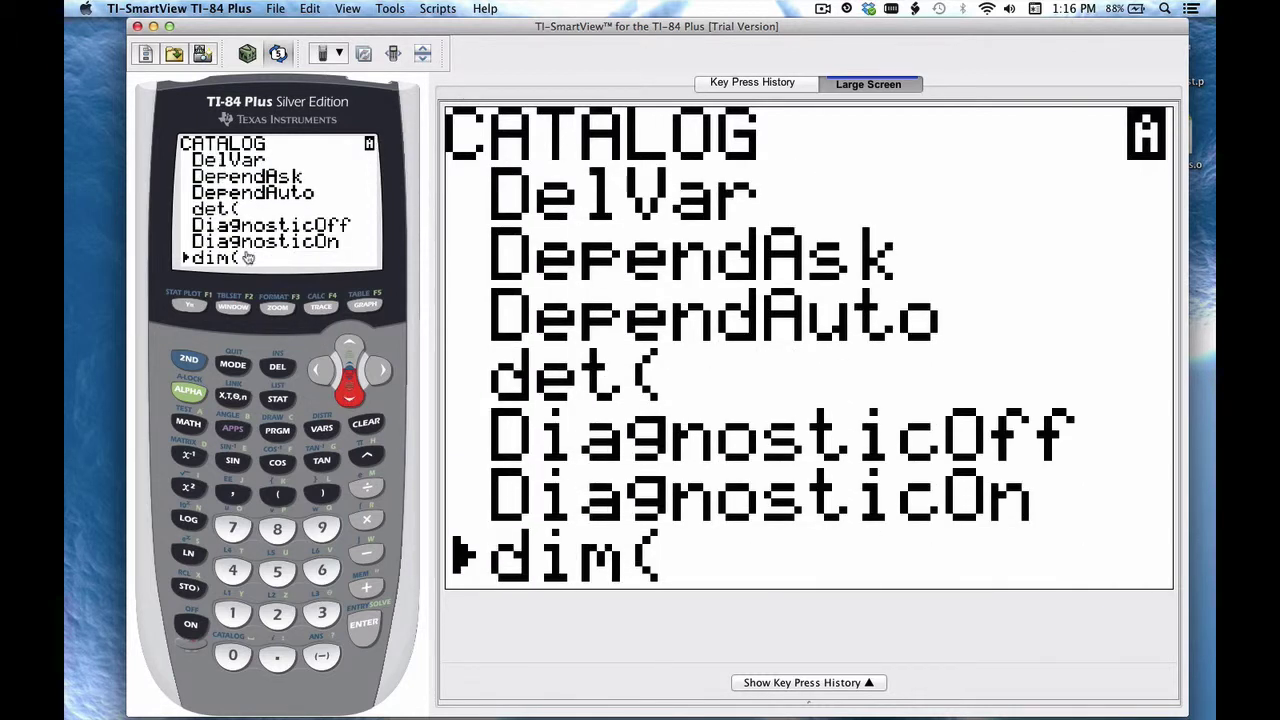
{"action": "left_click", "coordinate": [344, 350]}
{"action": "left_click", "coordinate": [364, 625]}
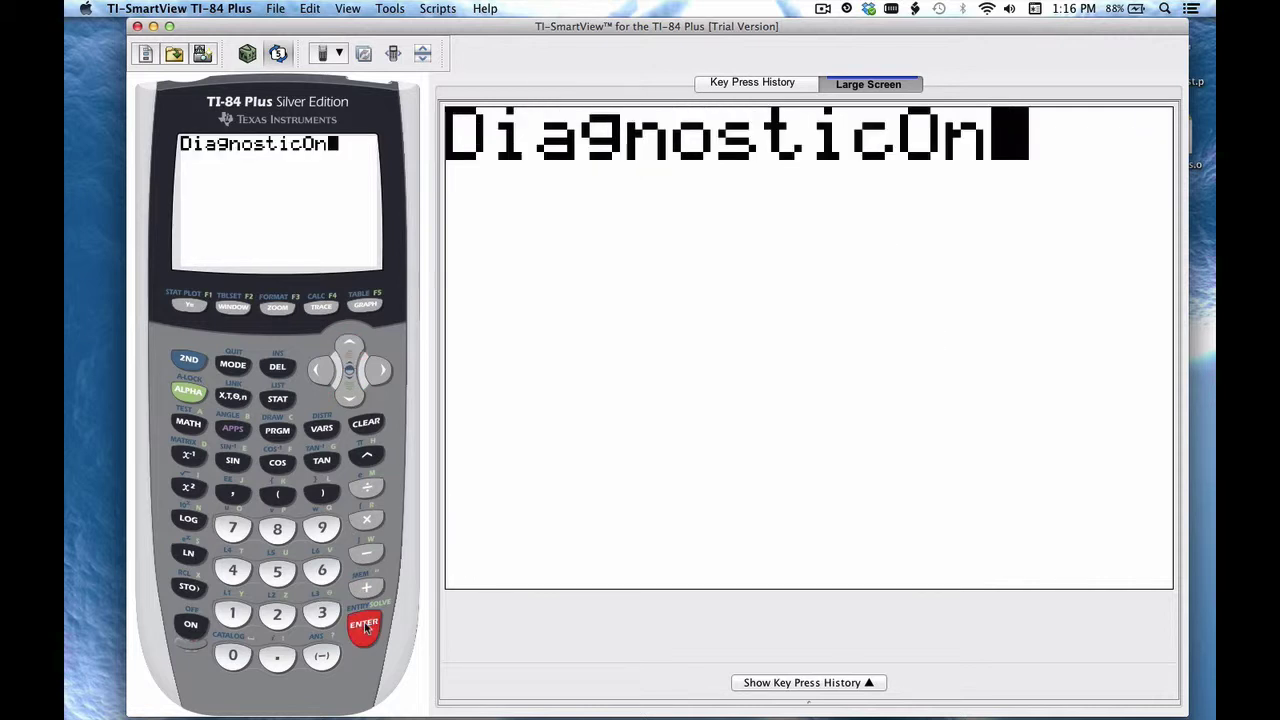
{"action": "left_click", "coordinate": [365, 627]}
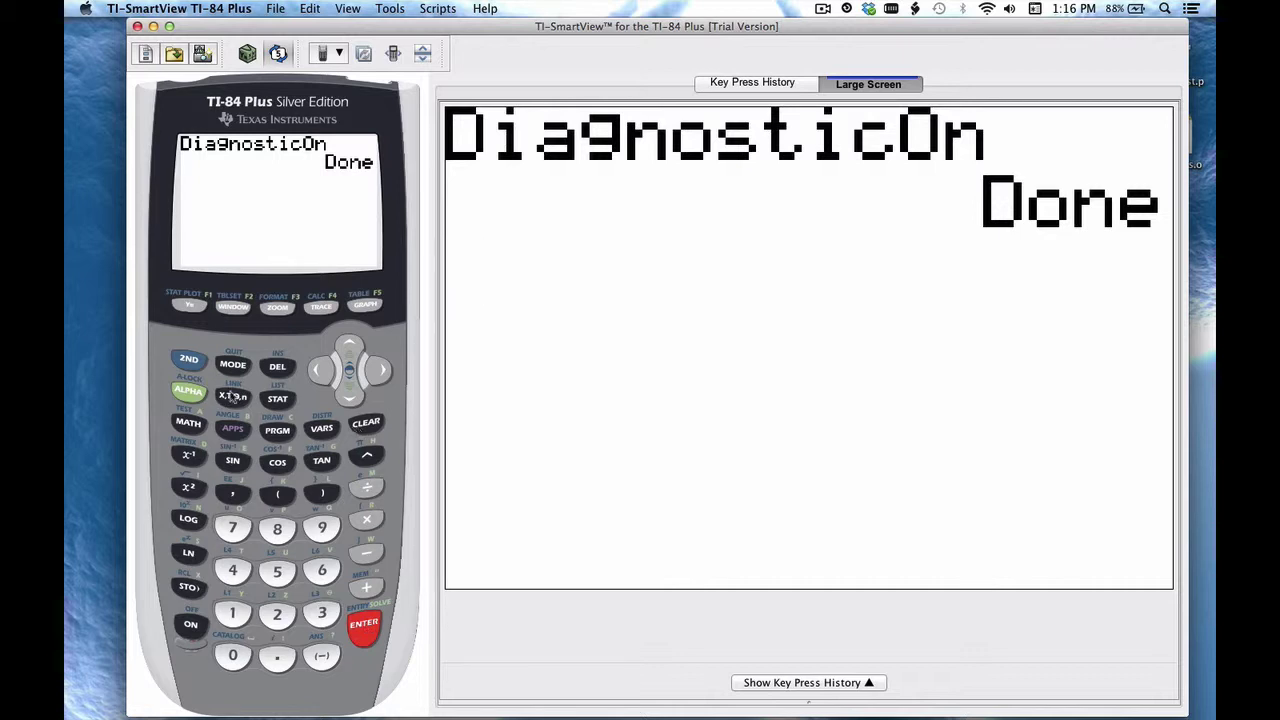
- Open the STAT CALC menu and scroll down the regression list as far as LnReg
{"action": "left_click", "coordinate": [274, 399]}
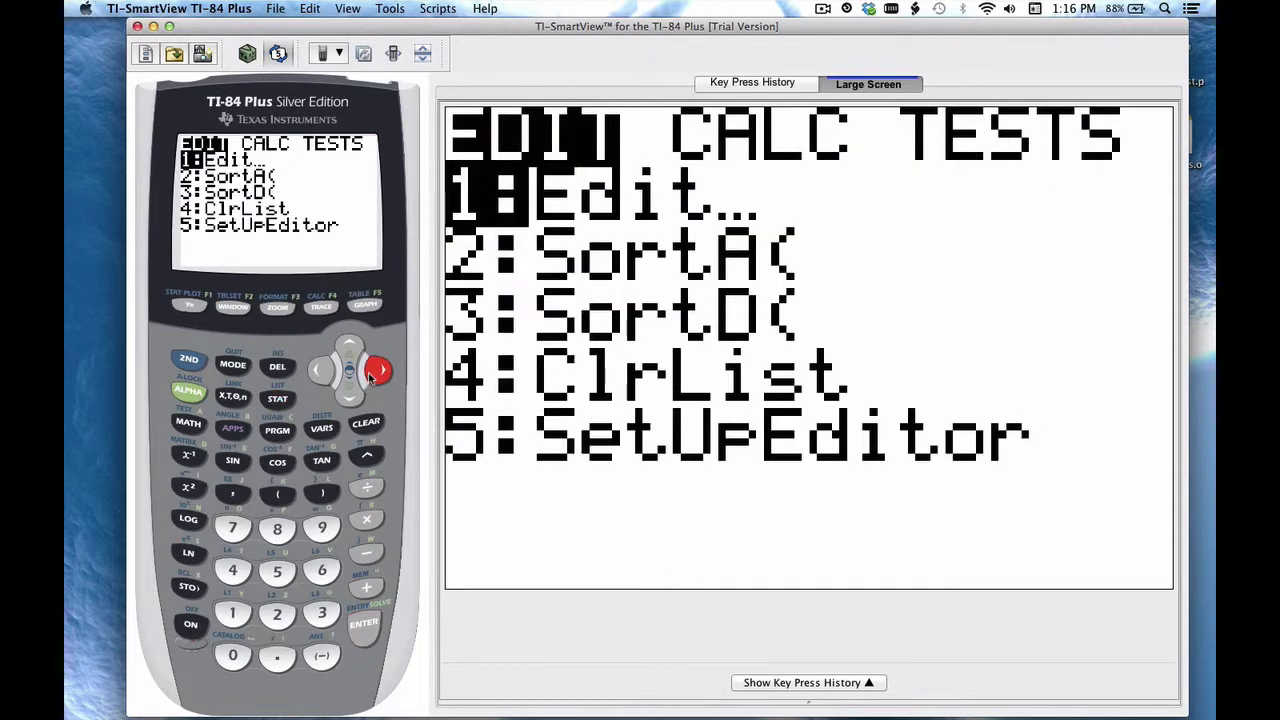
{"action": "left_click", "coordinate": [374, 371]}
{"action": "left_click", "coordinate": [349, 397]}
{"action": "left_click", "coordinate": [349, 397]}
{"action": "left_click", "coordinate": [349, 397]}
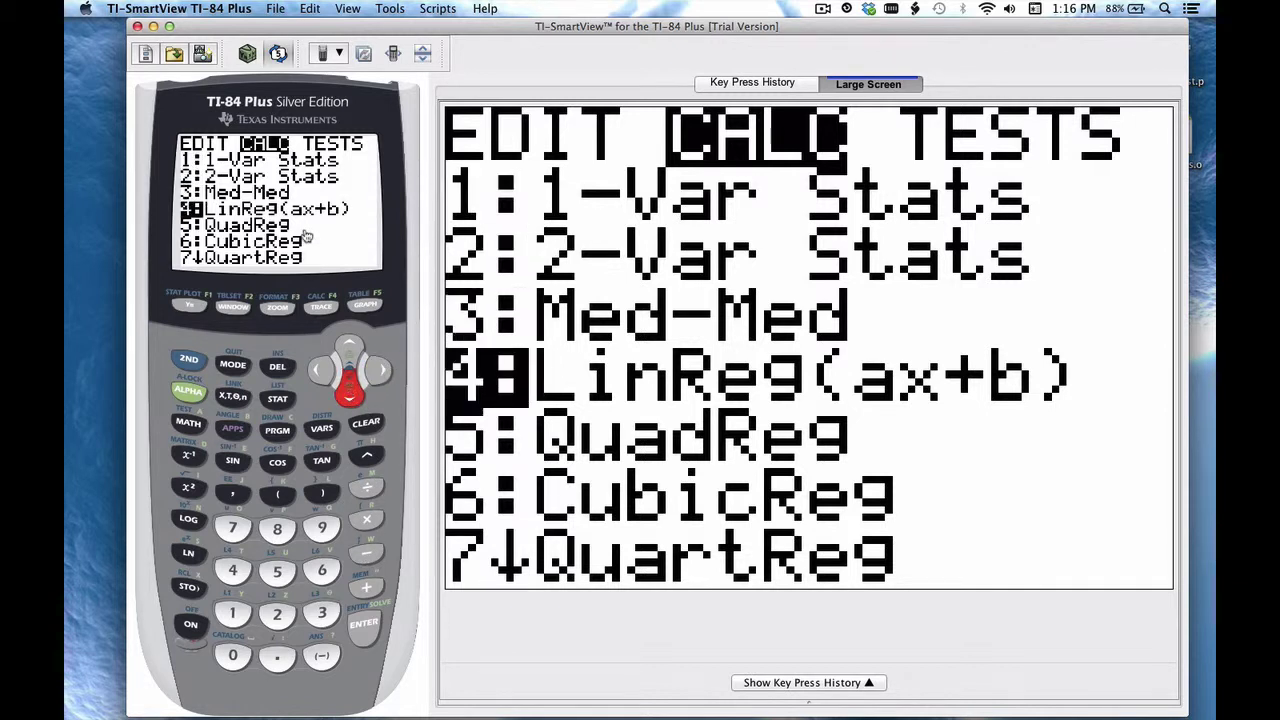
{"action": "left_click", "coordinate": [349, 397]}
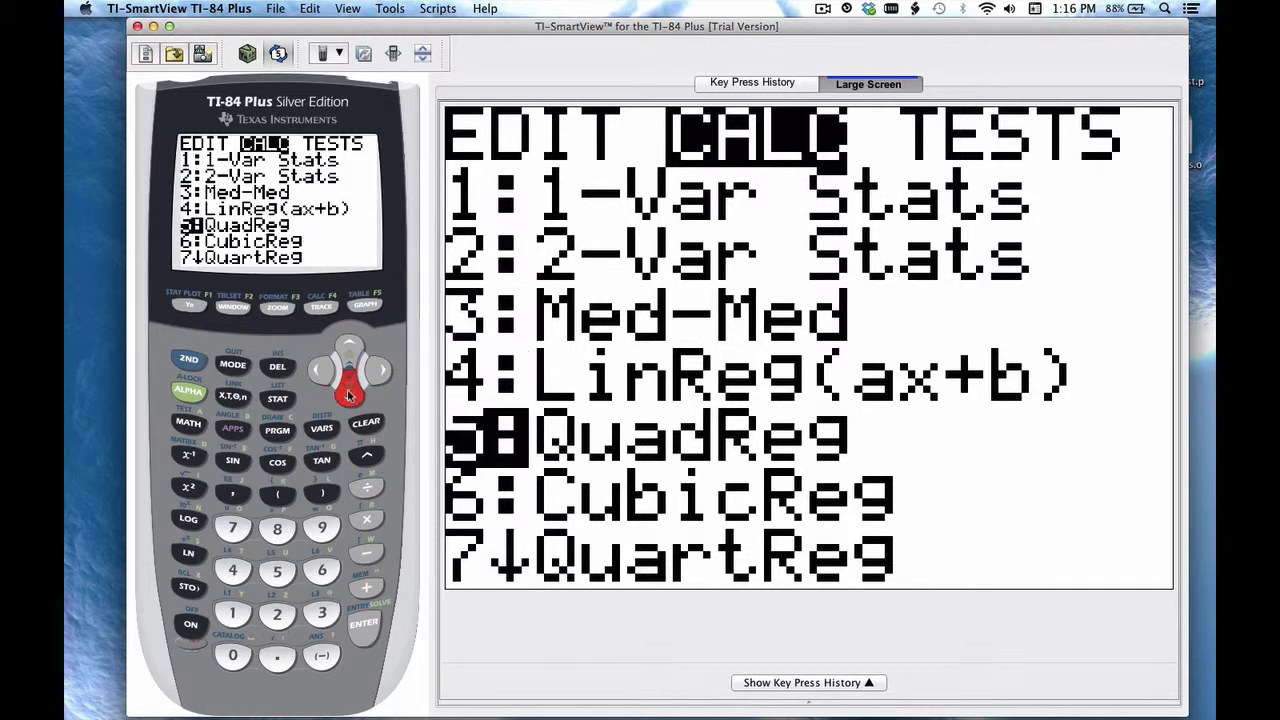
{"action": "left_click", "coordinate": [349, 397]}
{"action": "left_click", "coordinate": [349, 397]}
{"action": "left_click", "coordinate": [349, 397]}
{"action": "left_click", "coordinate": [349, 397]}
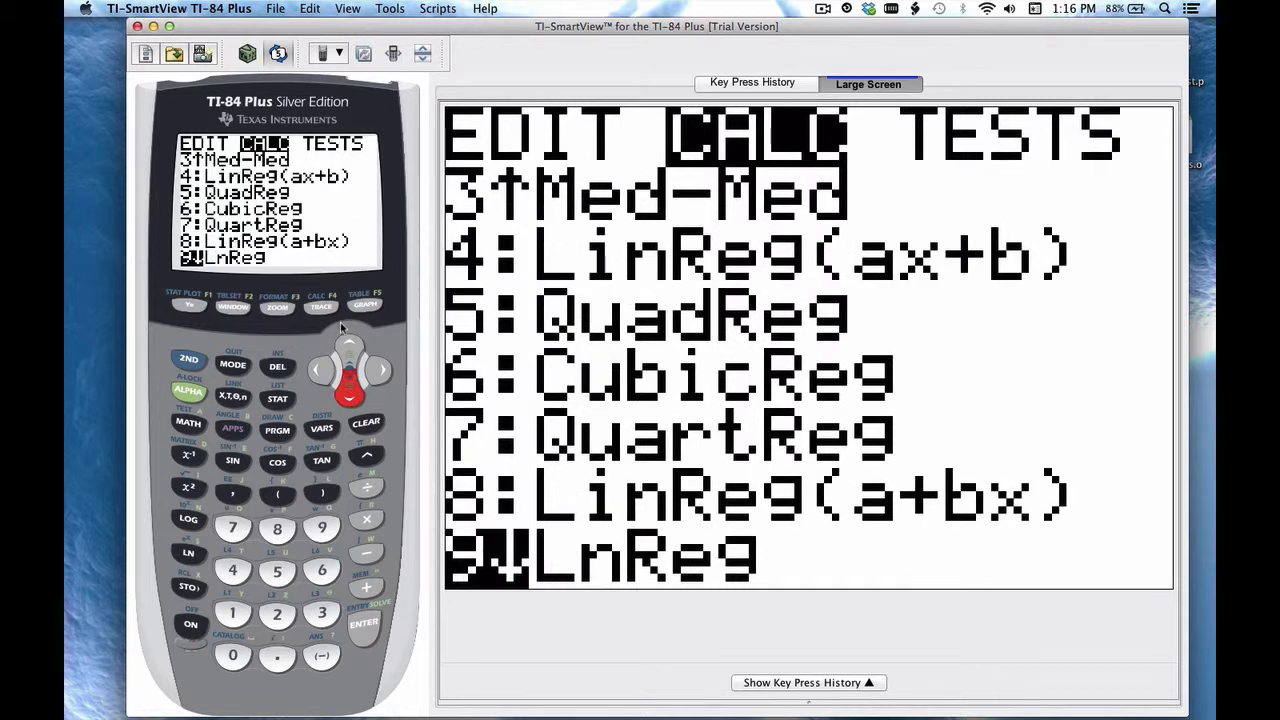
- Move back up to 4:LinReg(ax+b) and open its setup screen with L1 and L2
{"action": "left_click", "coordinate": [349, 350]}
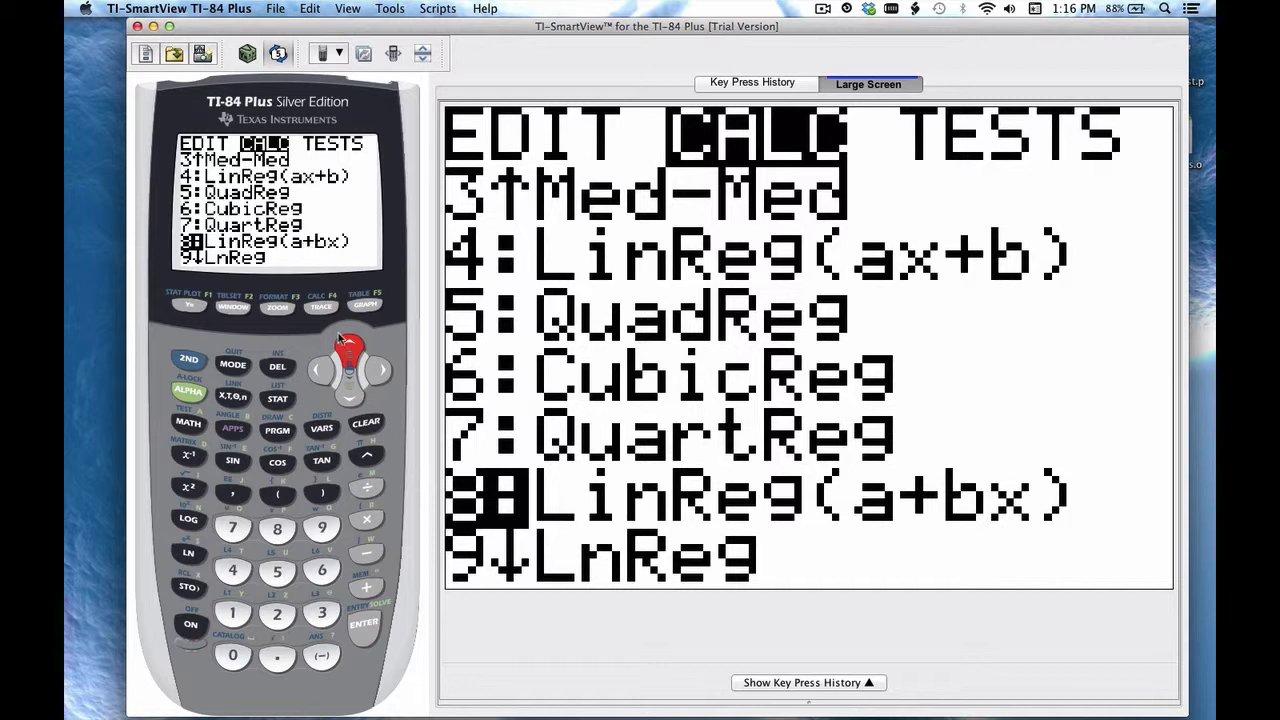
{"action": "left_click", "coordinate": [349, 350]}
{"action": "left_click", "coordinate": [349, 350]}
{"action": "left_click", "coordinate": [349, 350]}
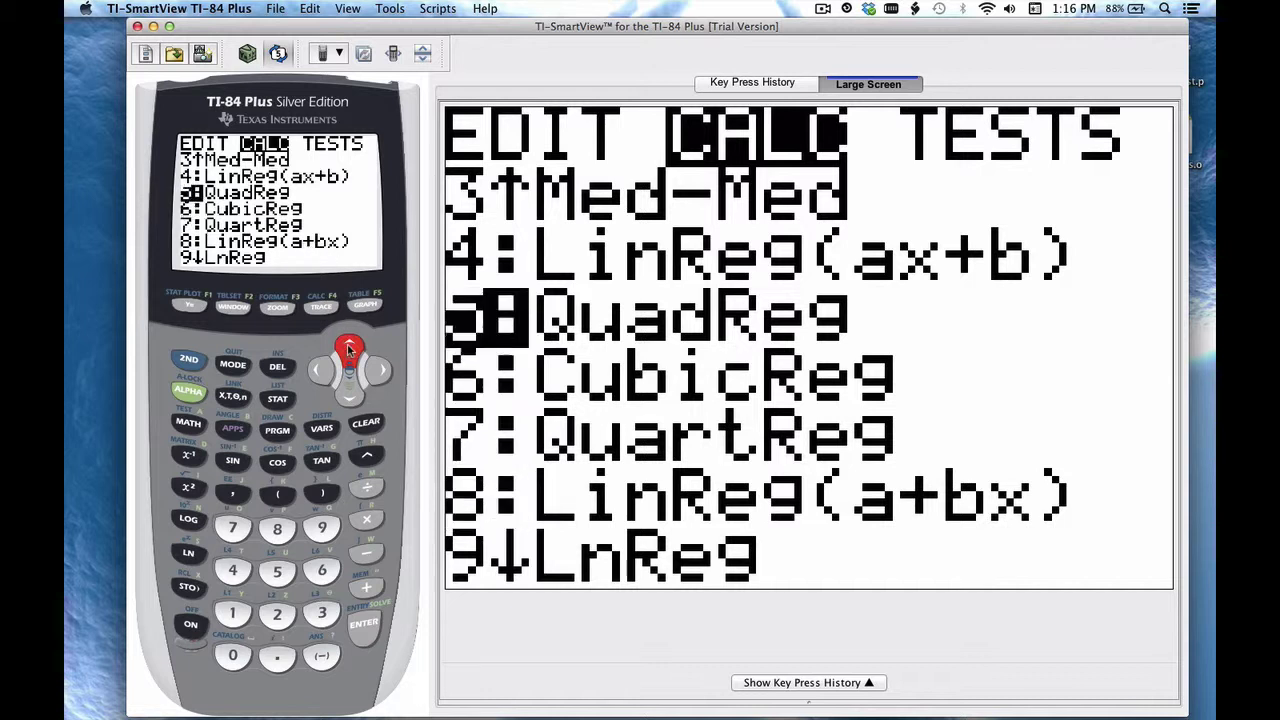
{"action": "left_click", "coordinate": [349, 350]}
{"action": "left_click", "coordinate": [349, 350]}
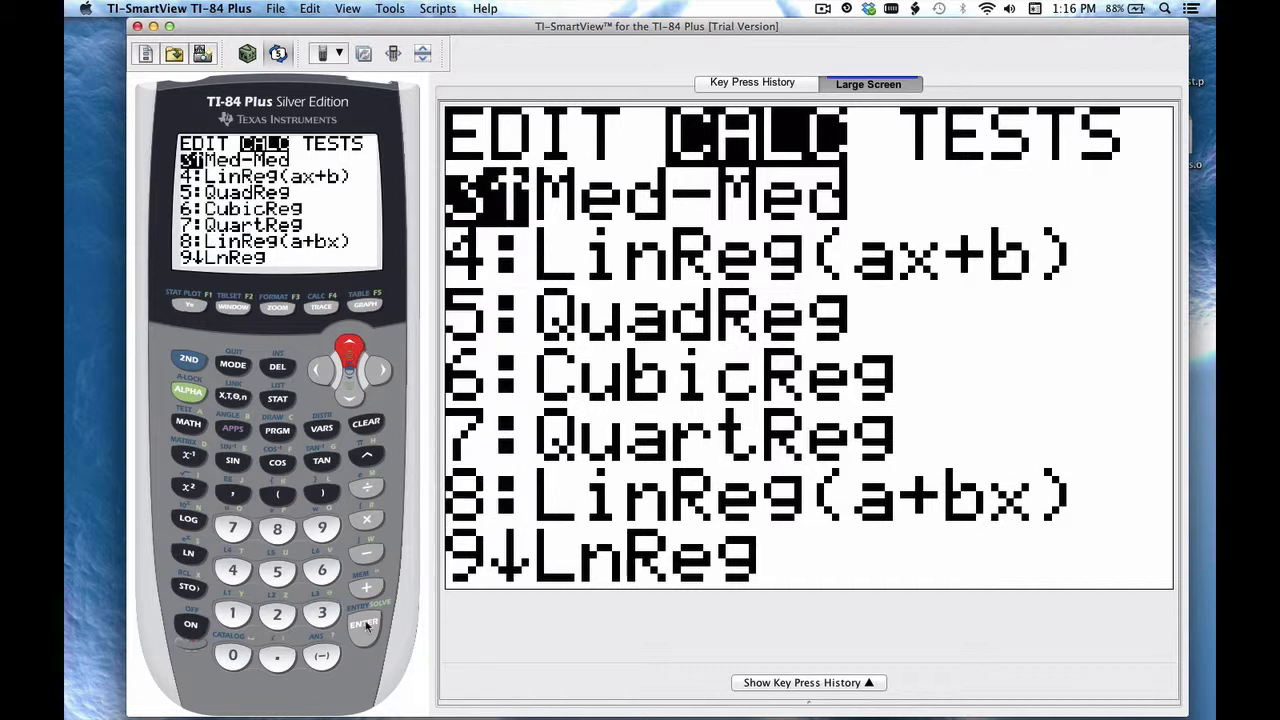
{"action": "left_click", "coordinate": [349, 392]}
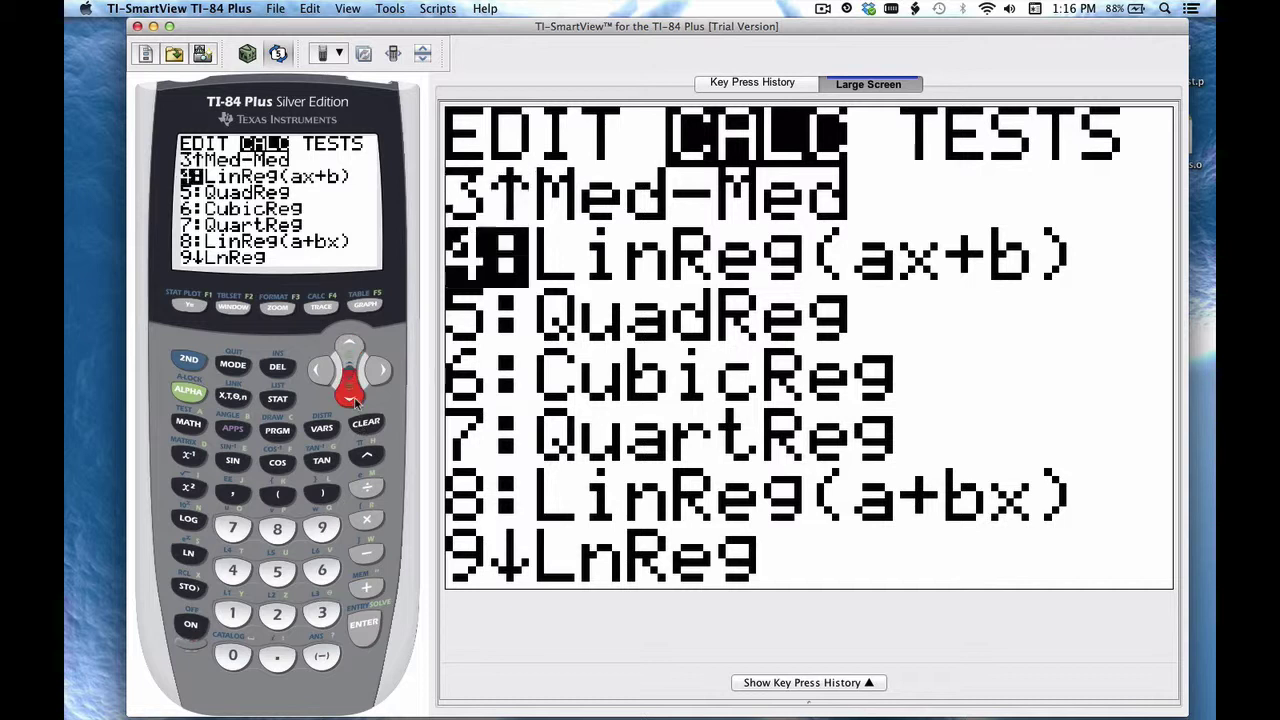
{"action": "left_click", "coordinate": [362, 636]}
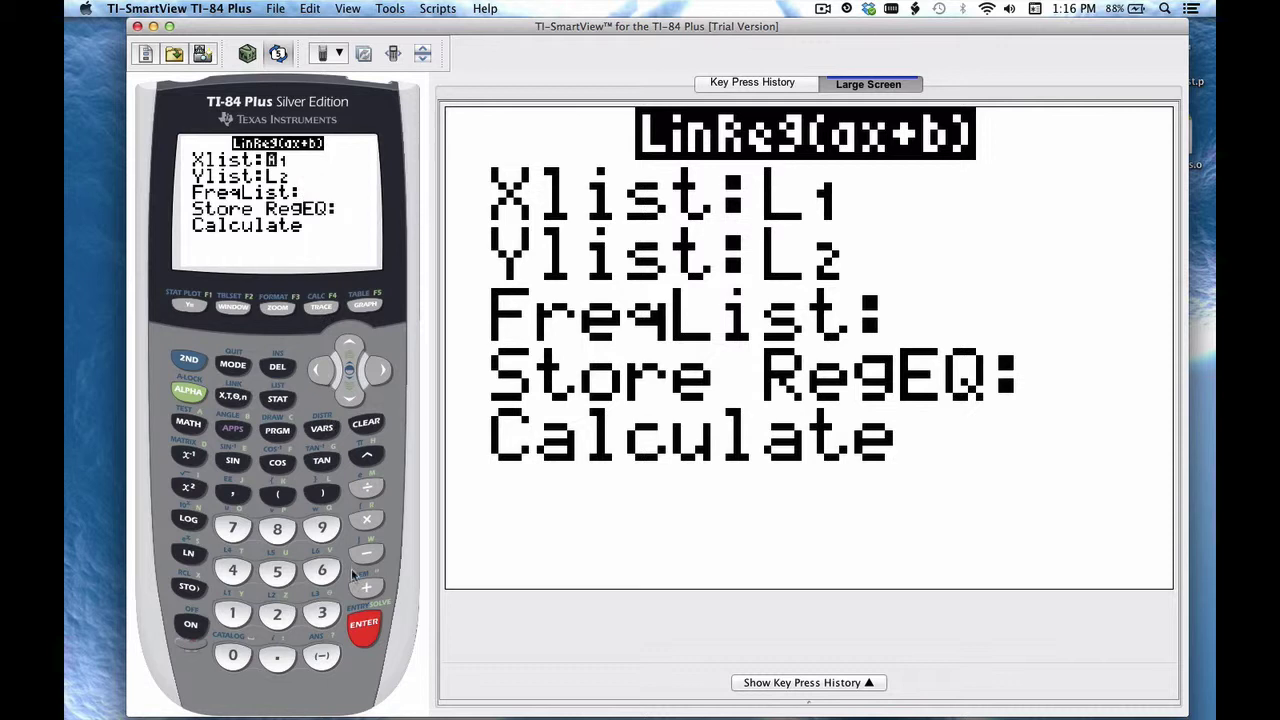
- Run LinReg on Xlist L1 and Ylist L2 with no FreqList or RegEQ, getting r ≈ -0.8687
{"action": "left_click", "coordinate": [360, 634]}
{"action": "left_click", "coordinate": [359, 636]}
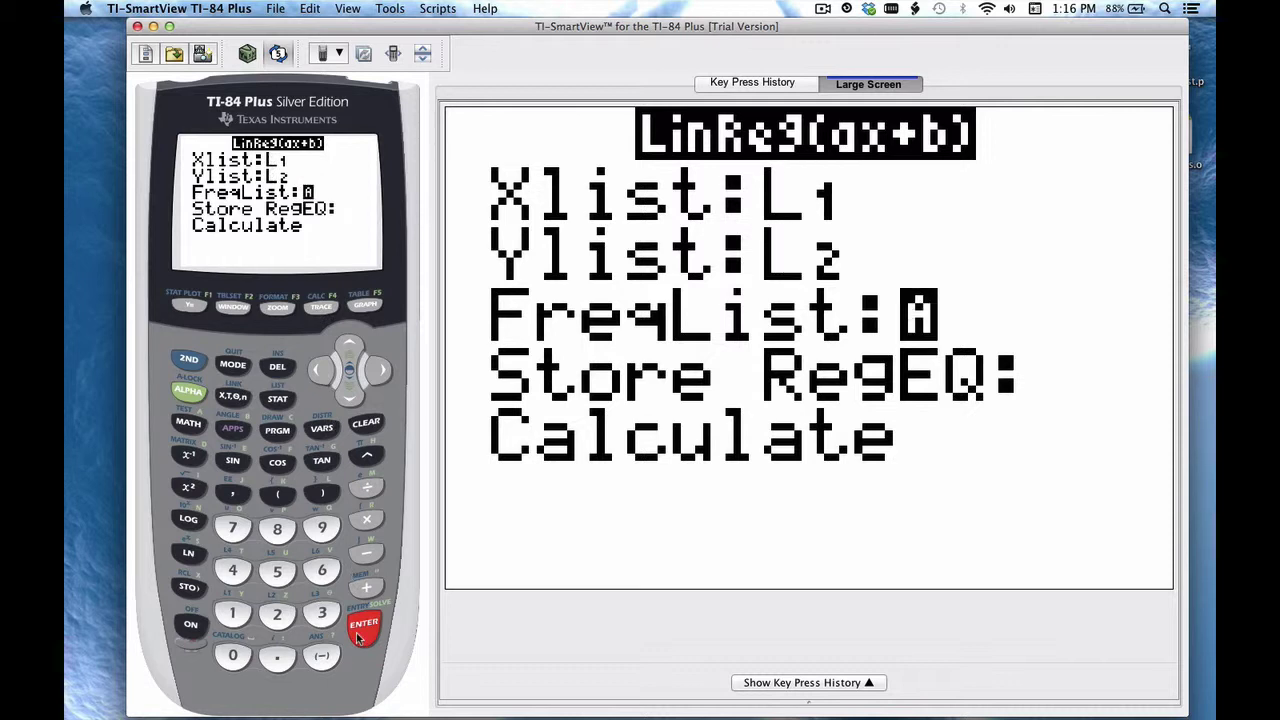
{"action": "left_click", "coordinate": [359, 636]}
{"action": "left_click", "coordinate": [359, 636]}
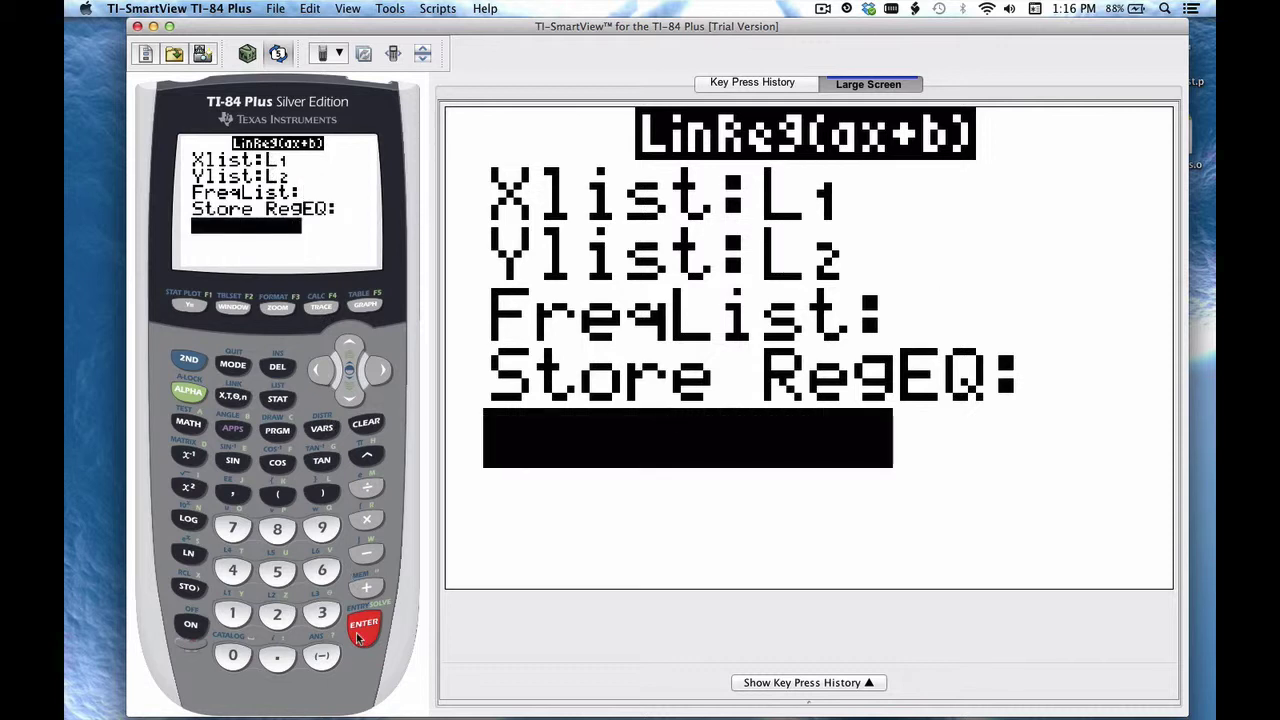
{"action": "left_click", "coordinate": [359, 636]}
{"action": "left_click", "coordinate": [359, 636]}
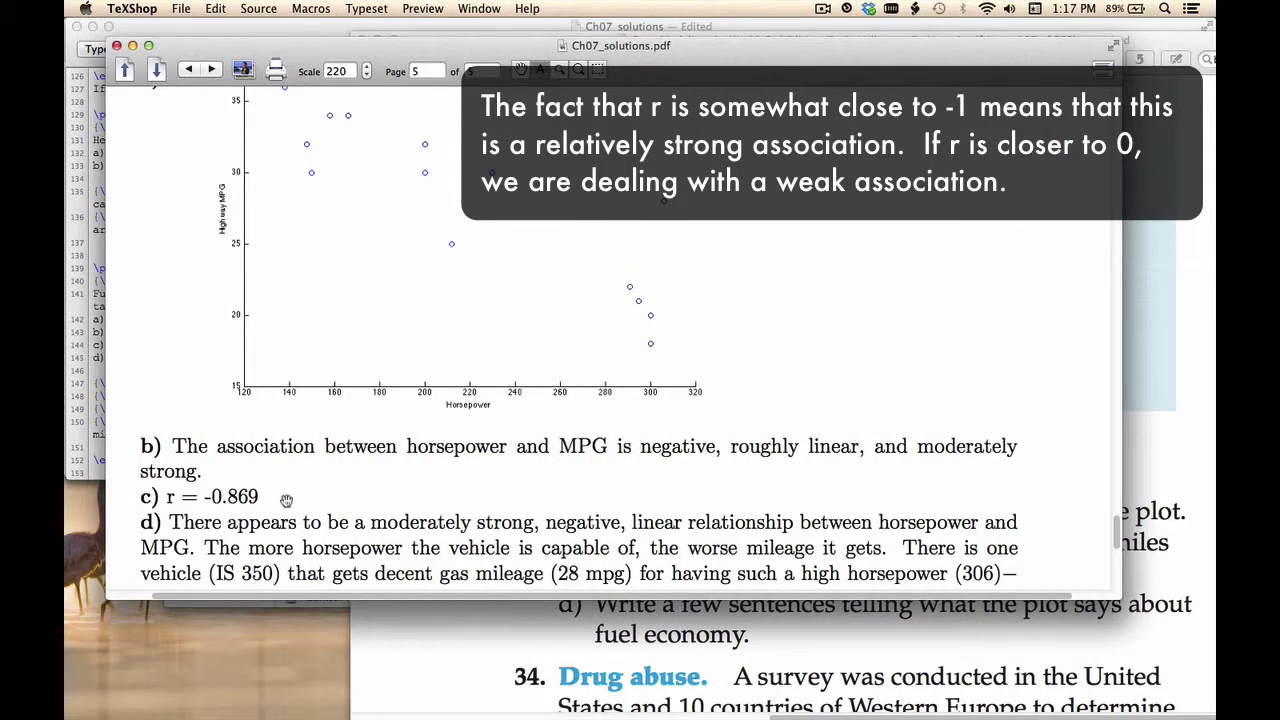
{"action": "left_click", "coordinate": [472, 648]}
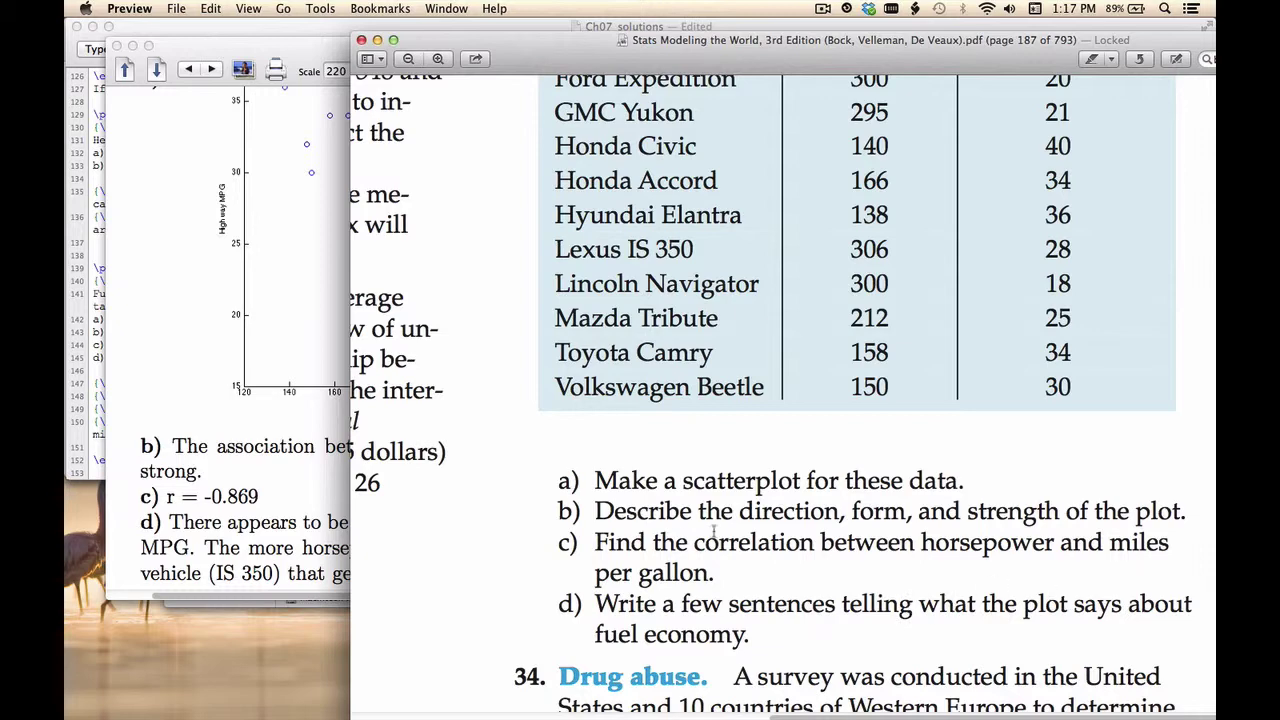
{"action": "left_click", "coordinate": [285, 489]}
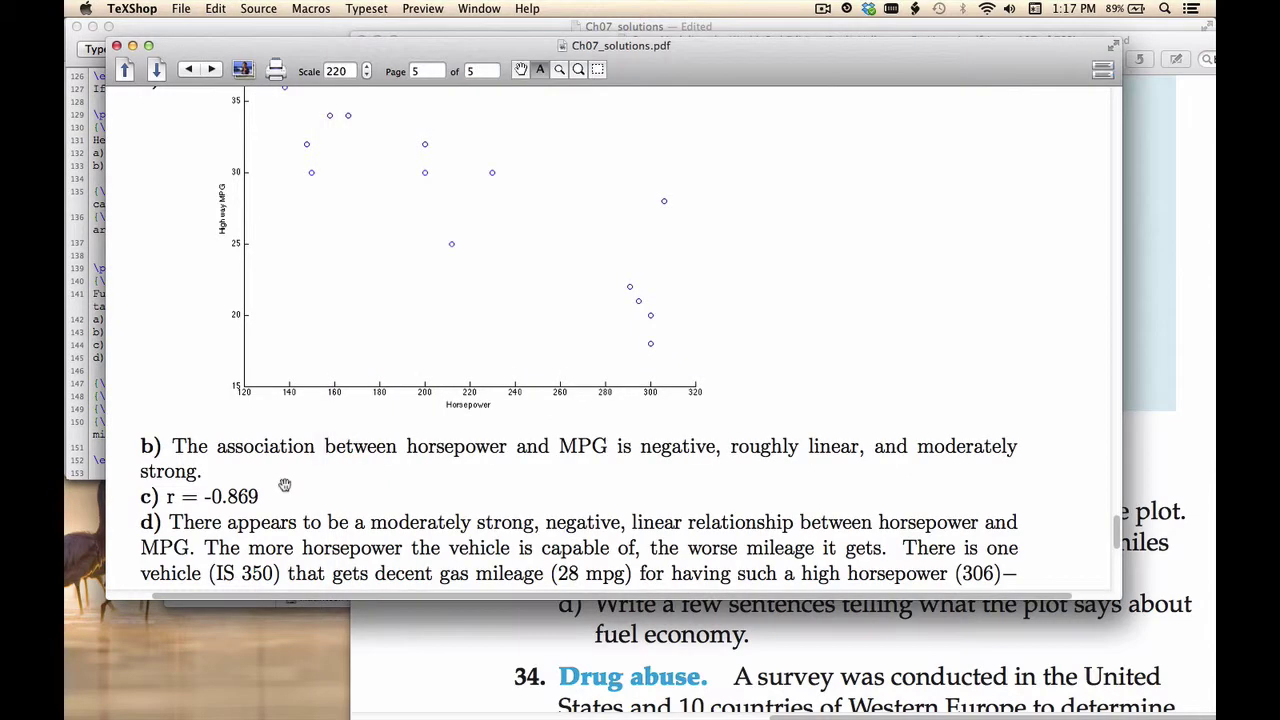
{"action": "scroll", "coordinate": [285, 485], "scroll_direction": "down", "scroll_amount": 3}
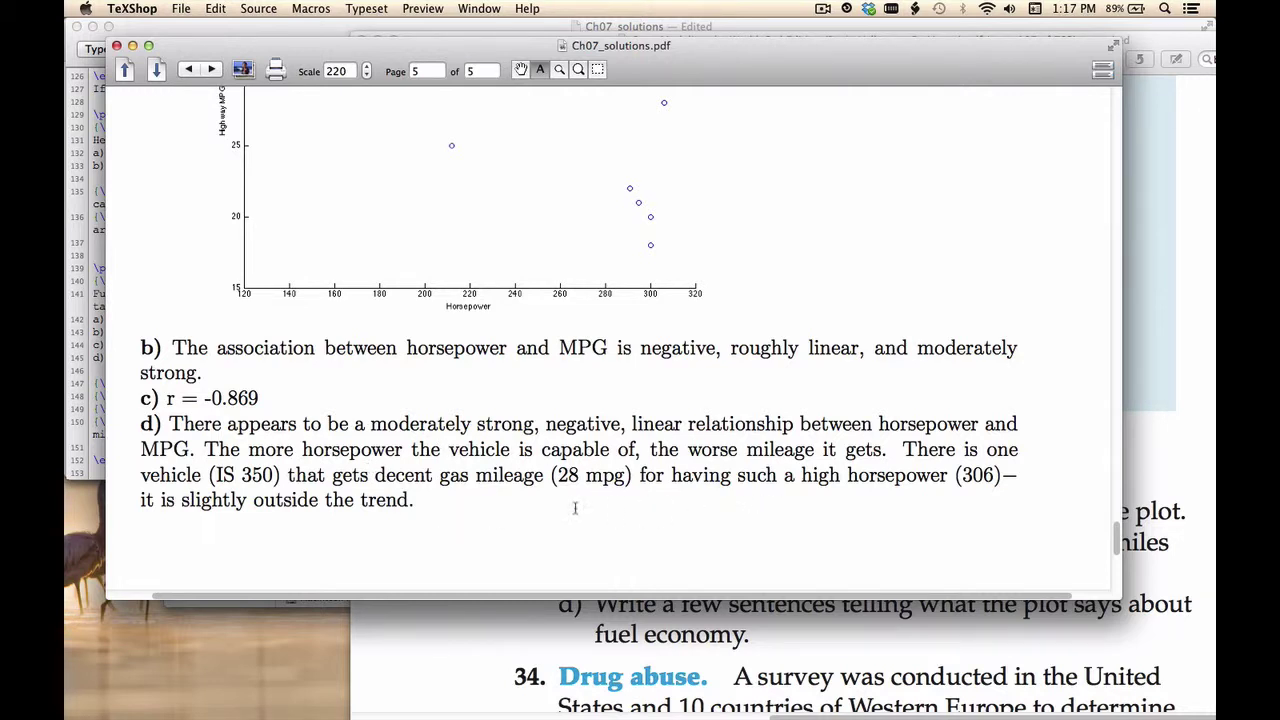
{"action": "scroll", "coordinate": [677, 182], "scroll_direction": "up", "scroll_amount": 1}
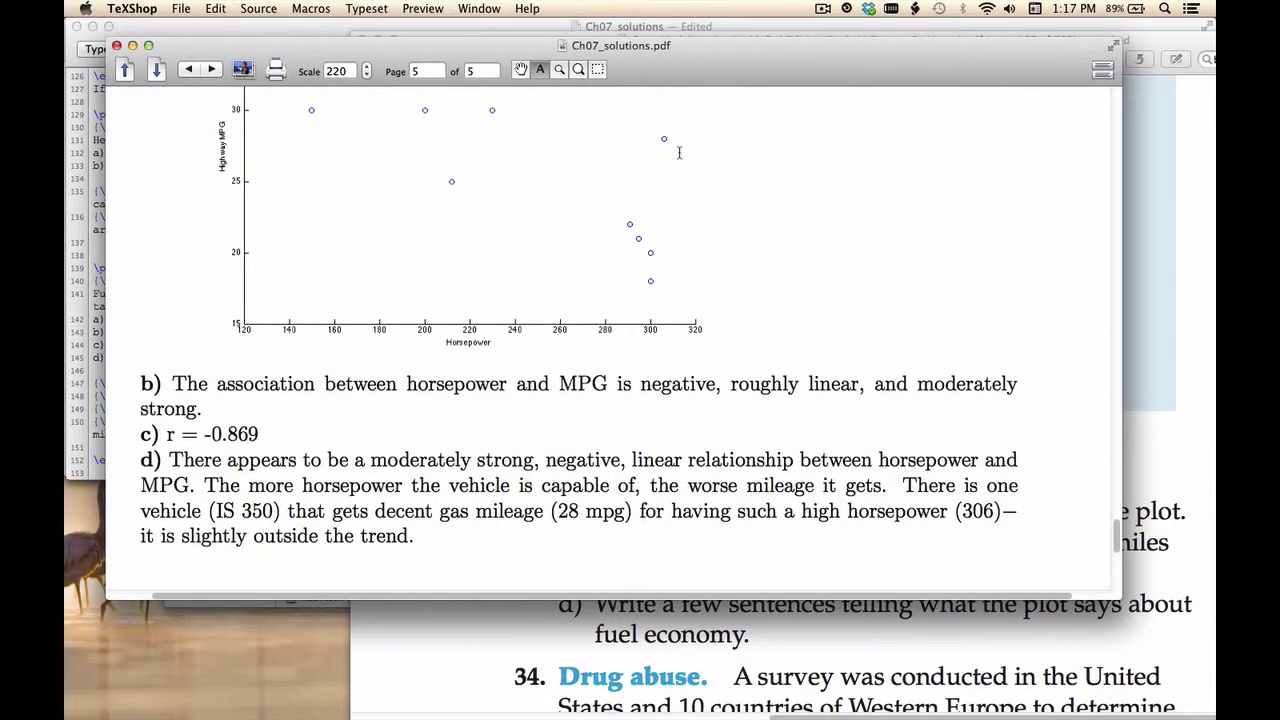
{"action": "scroll", "coordinate": [675, 146], "scroll_direction": "up", "scroll_amount": 1}
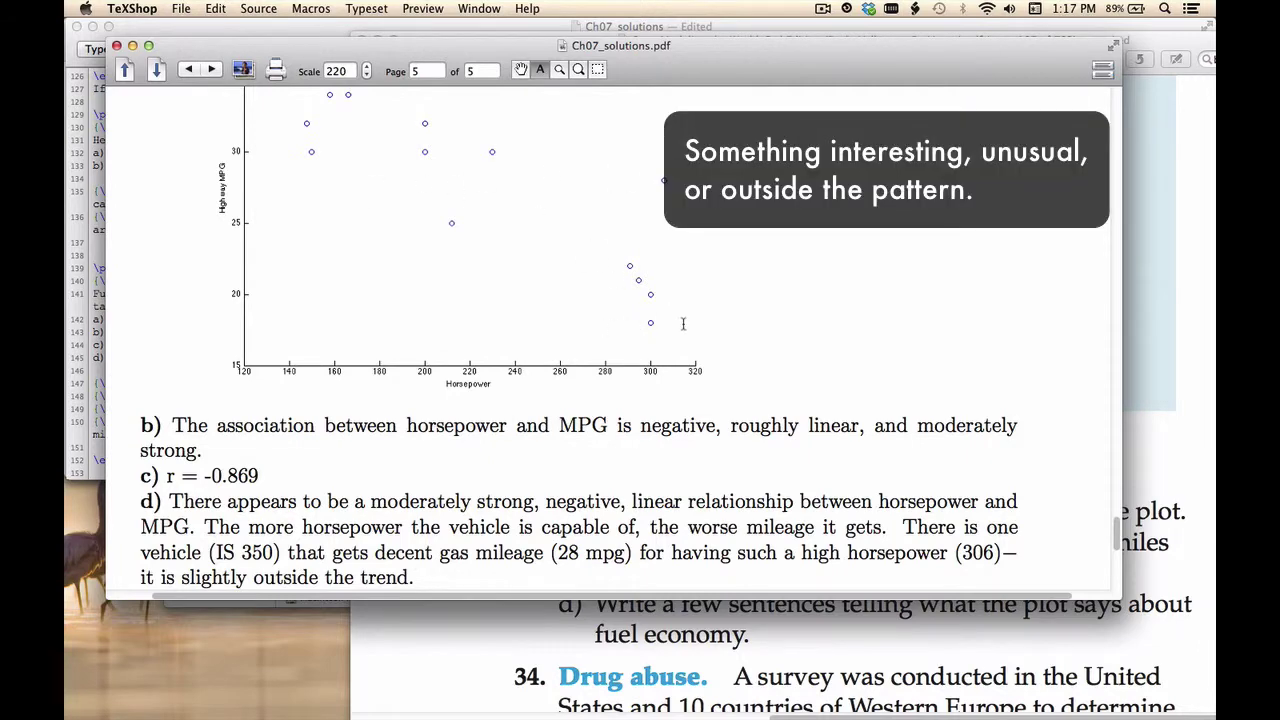
{"action": "scroll", "coordinate": [665, 370], "scroll_direction": "down", "scroll_amount": 3}
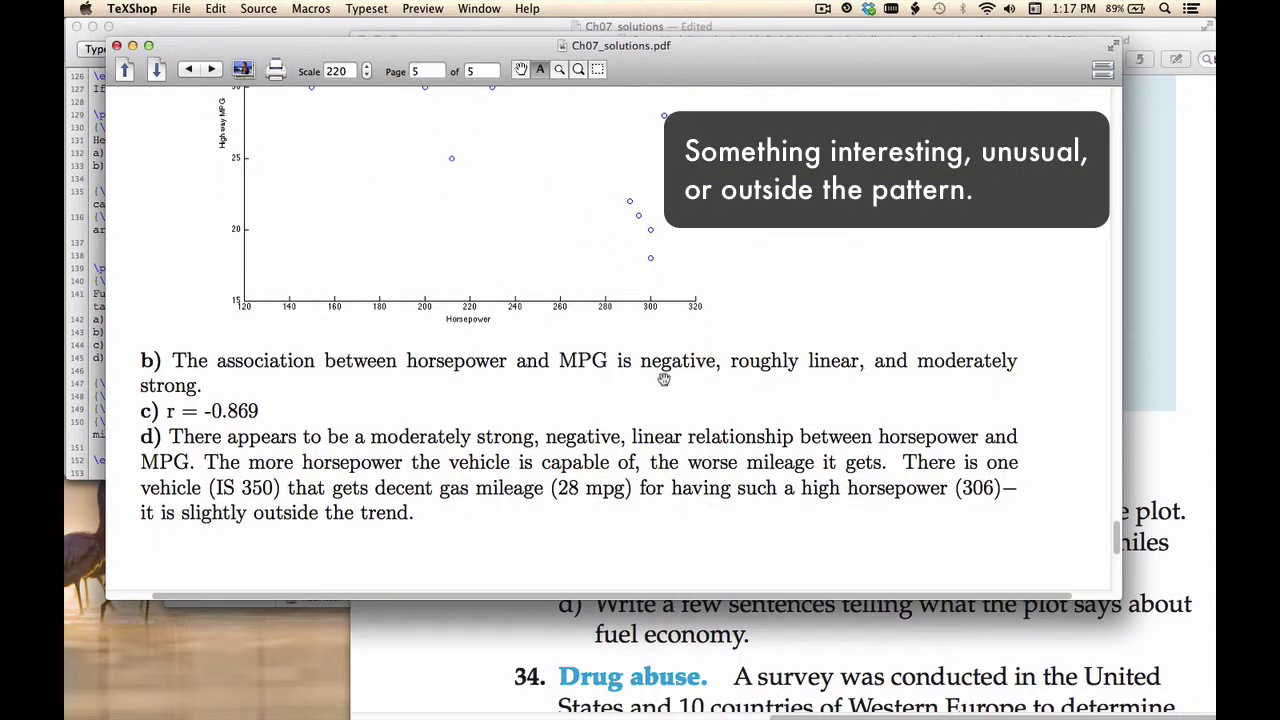
{"action": "scroll", "coordinate": [679, 293], "scroll_direction": "up", "scroll_amount": 6}
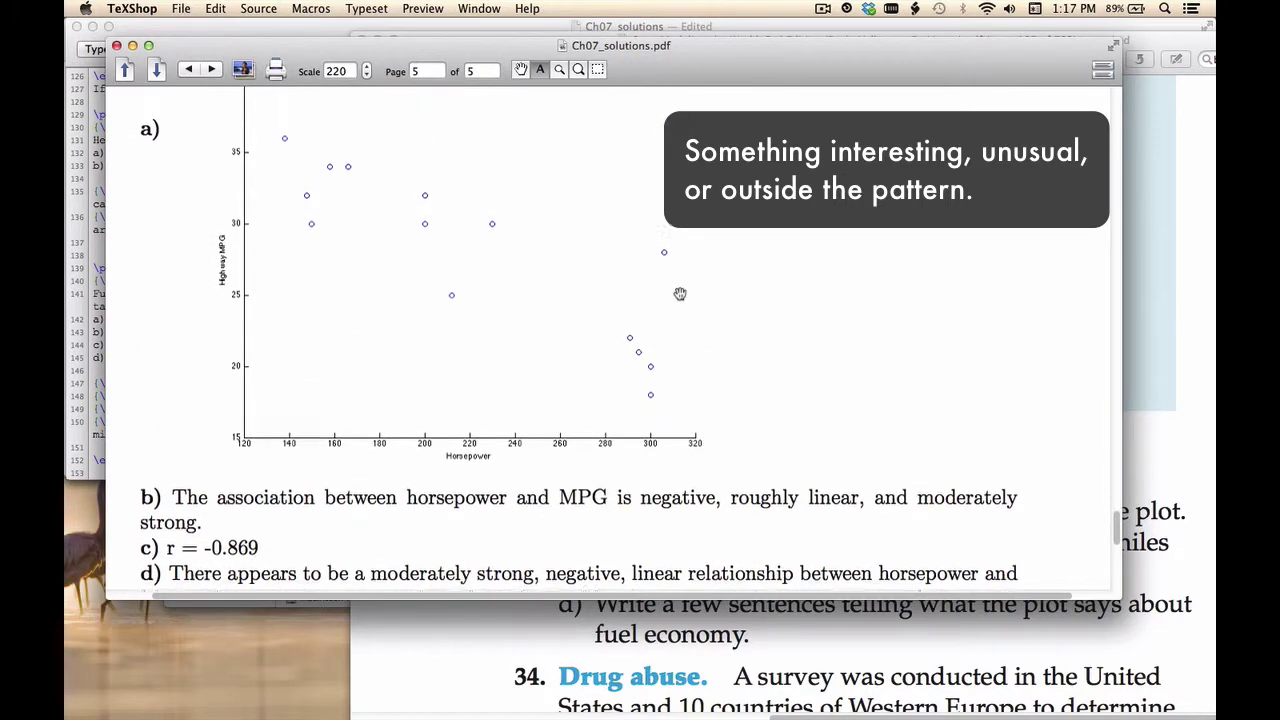
{"action": "scroll", "coordinate": [679, 293], "scroll_direction": "up", "scroll_amount": 3}
{"action": "scroll", "coordinate": [679, 293], "scroll_direction": "down", "scroll_amount": 5}
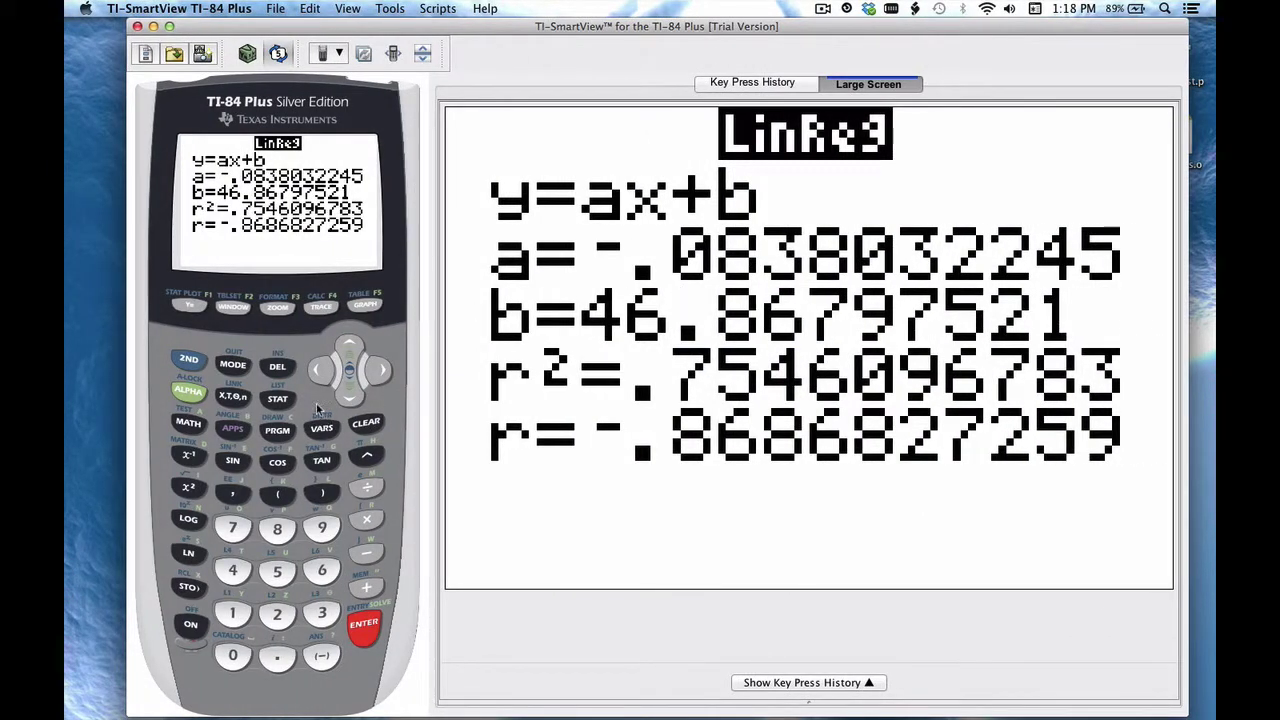
- Quit to a cleared home screen and recall the LinReg(ax+b) L1,L2 command via ENTRY
{"action": "left_click", "coordinate": [190, 360]}
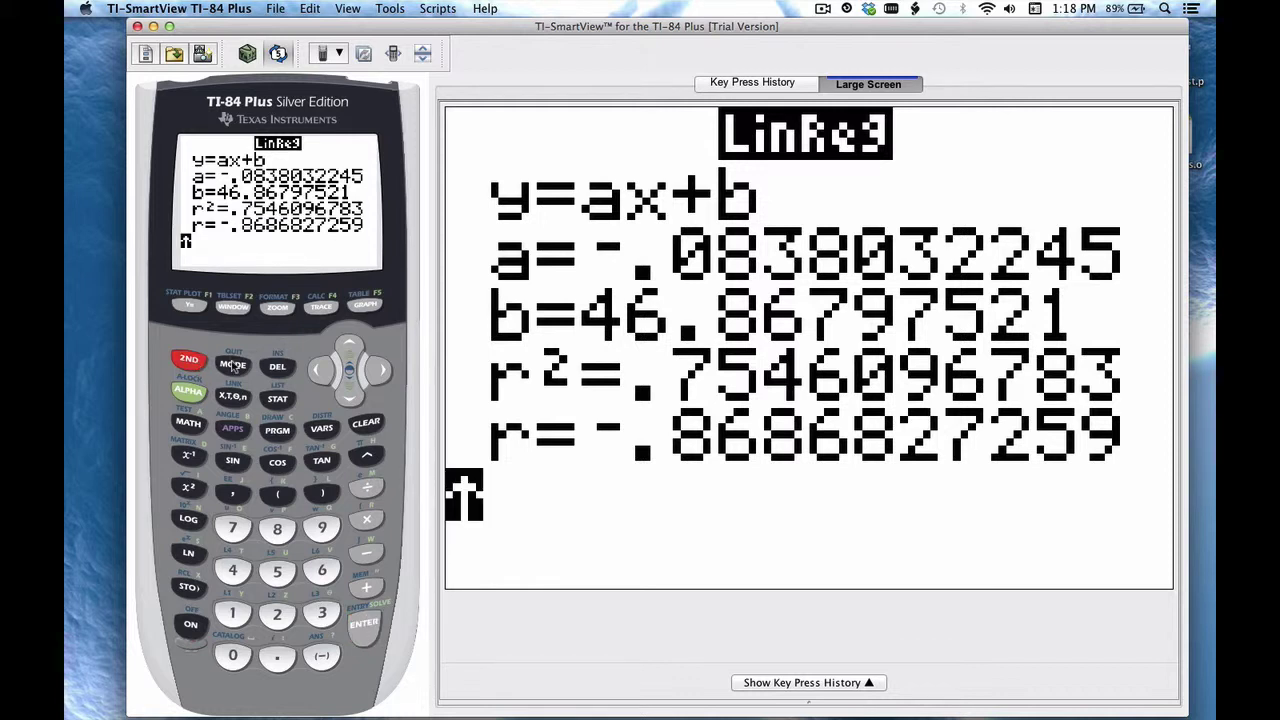
{"action": "left_click", "coordinate": [232, 364]}
{"action": "left_click", "coordinate": [190, 360]}
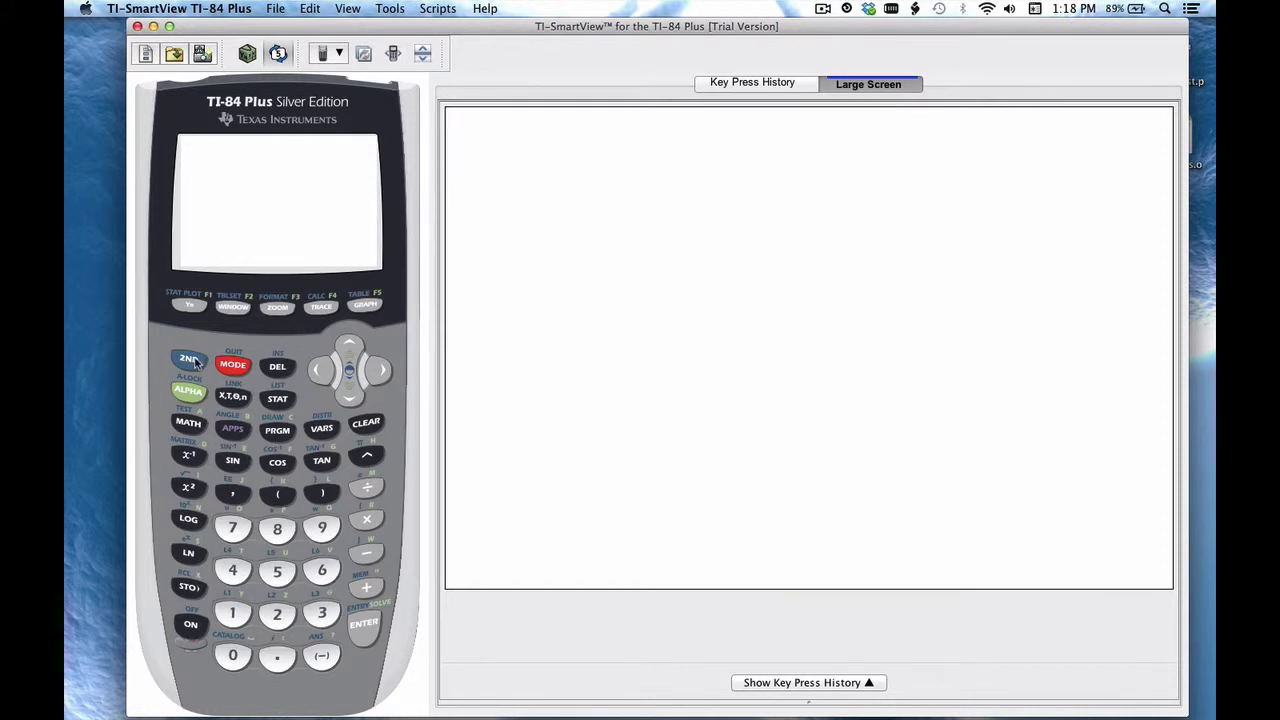
{"action": "left_click", "coordinate": [362, 623]}
- Step through the recalled LinReg(ax+b) L1,L2 line and execute it again
{"action": "left_click", "coordinate": [323, 370]}
{"action": "left_click", "coordinate": [323, 370]}
{"action": "left_click", "coordinate": [323, 370]}
{"action": "left_click", "coordinate": [323, 370]}
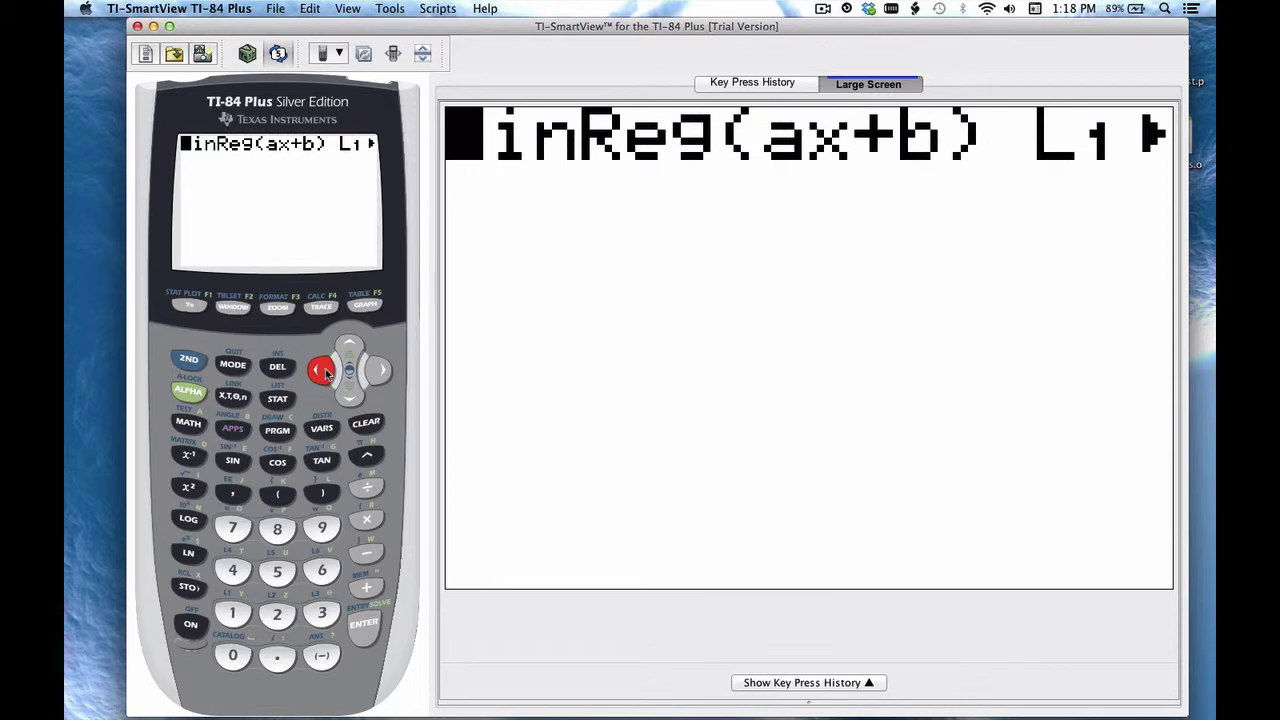
{"action": "left_click", "coordinate": [380, 371]}
{"action": "left_click", "coordinate": [380, 371]}
{"action": "left_click", "coordinate": [380, 372]}
{"action": "left_click", "coordinate": [381, 374]}
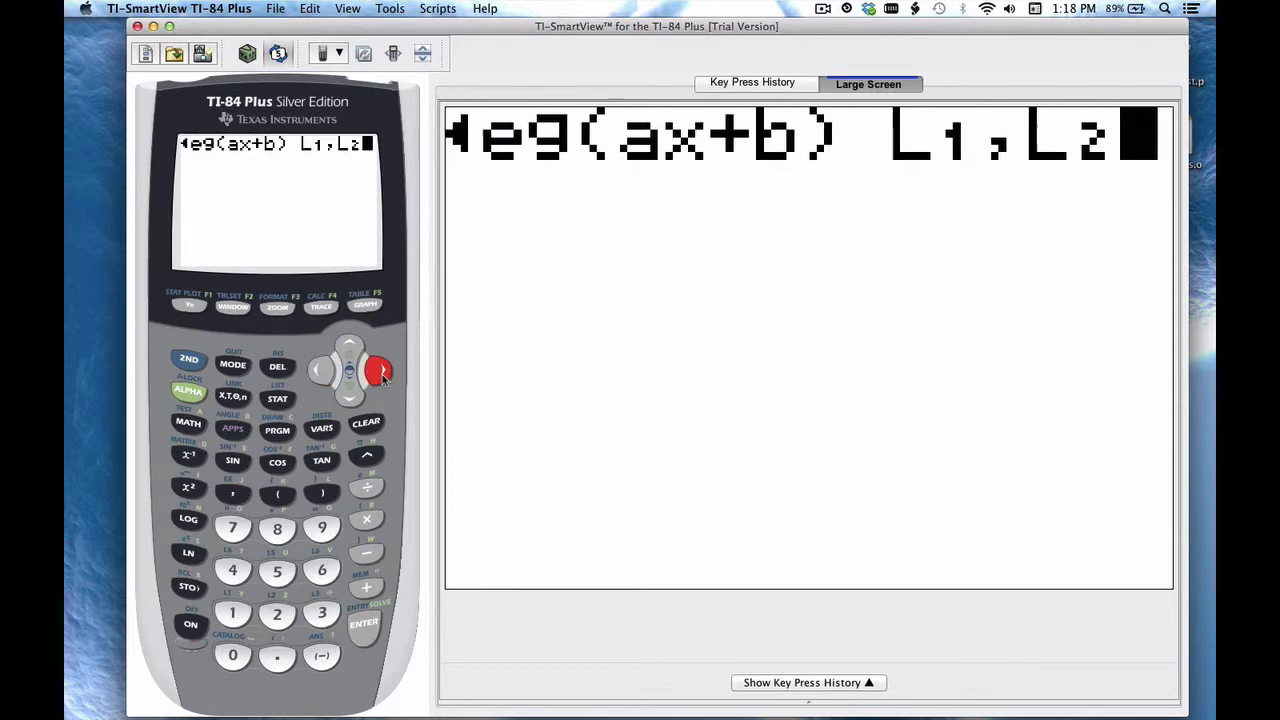
{"action": "left_click", "coordinate": [361, 634]}
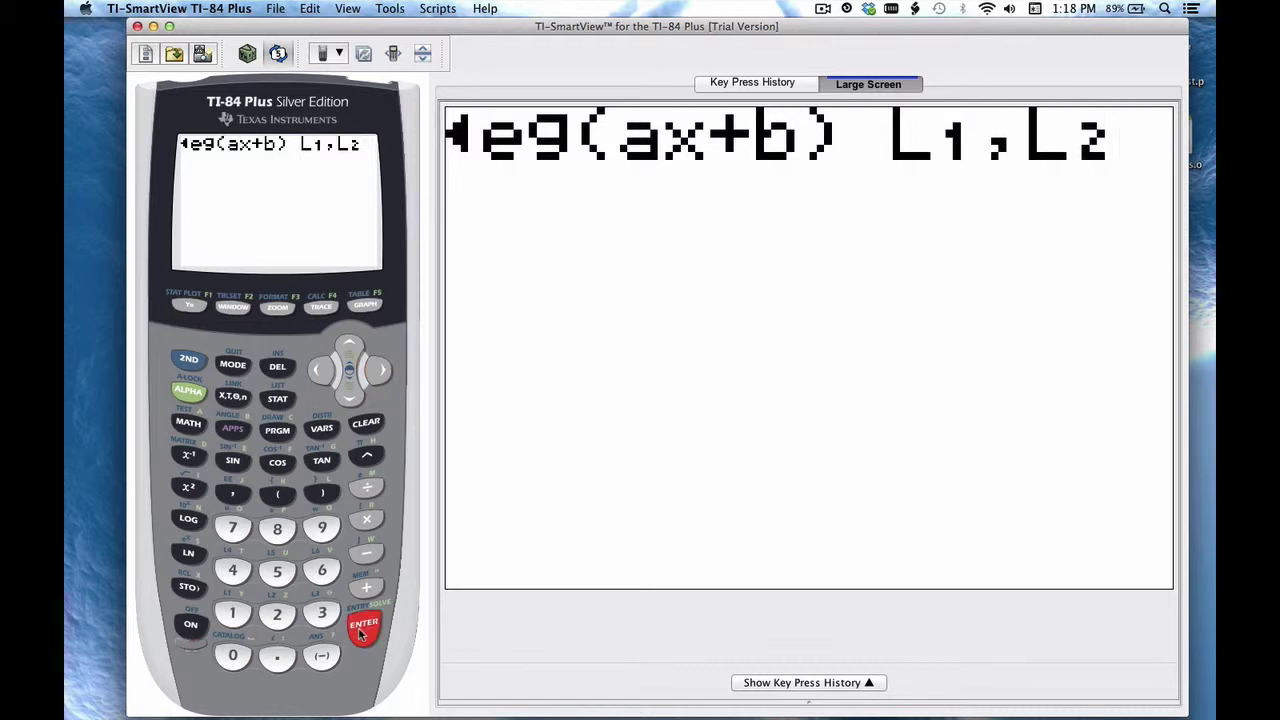